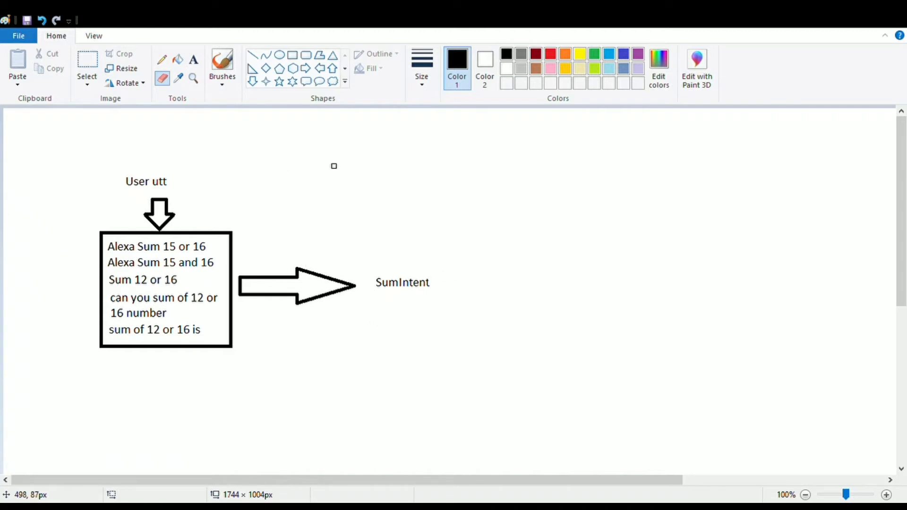
Step: Add the text "(A,B)" to the diagram directly after the SumIntent label
left_click(194, 61)
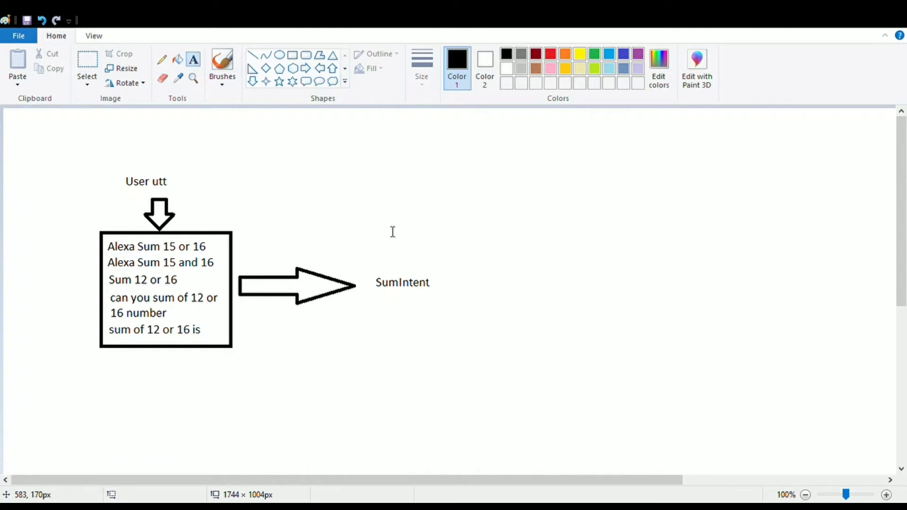
left_click(438, 284)
type("()")
key("Left")
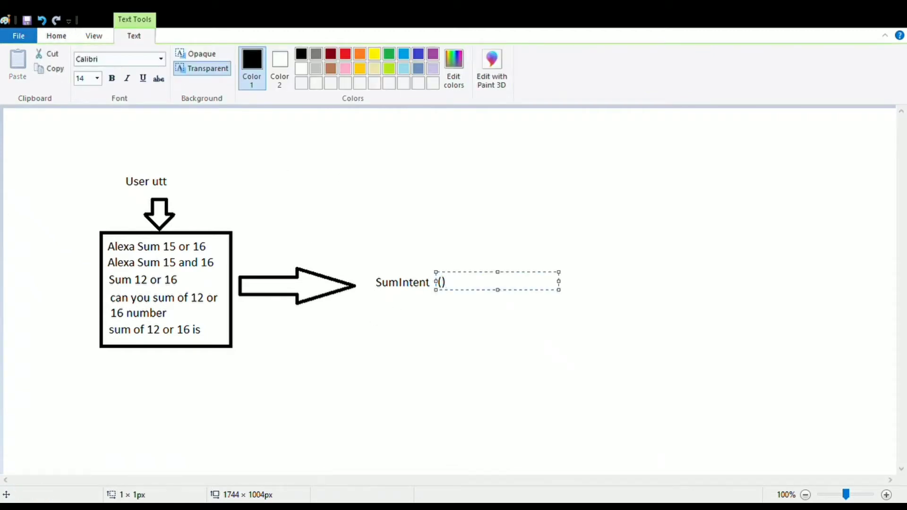
type("A,B")
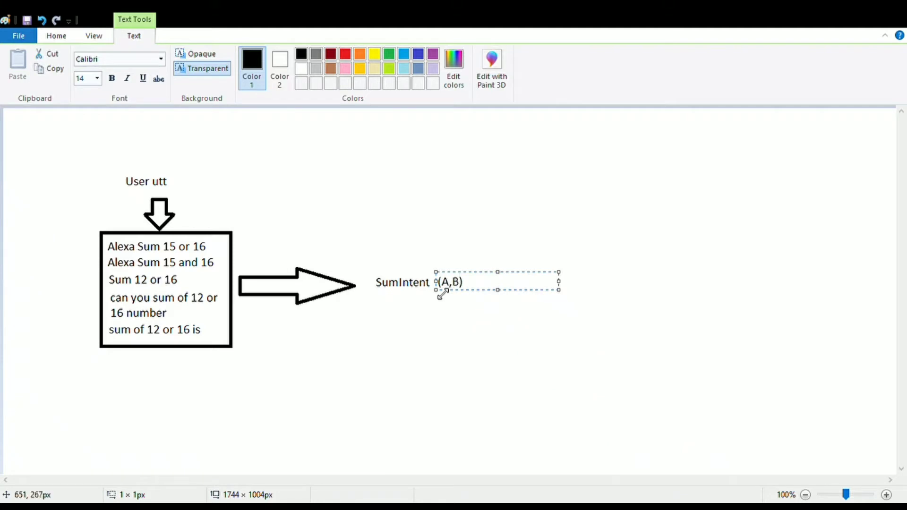
left_click_drag(492, 278, 484, 281)
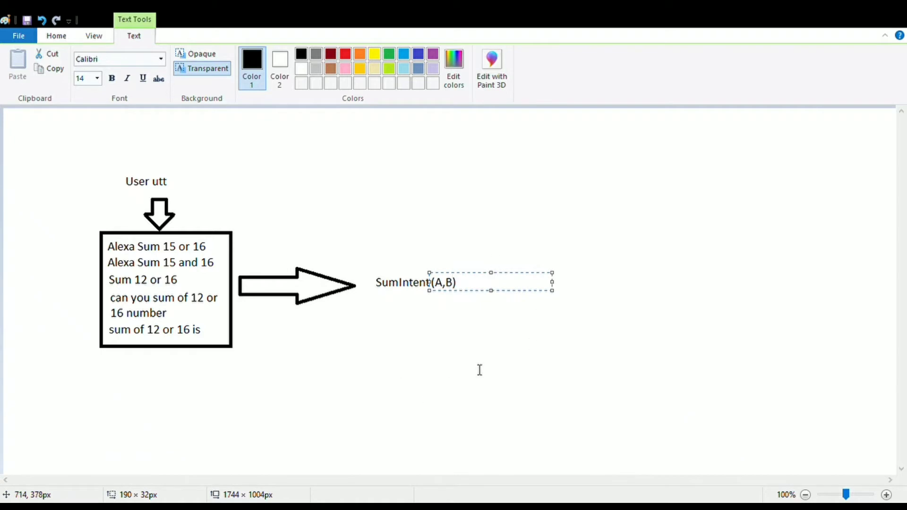
left_click(497, 344)
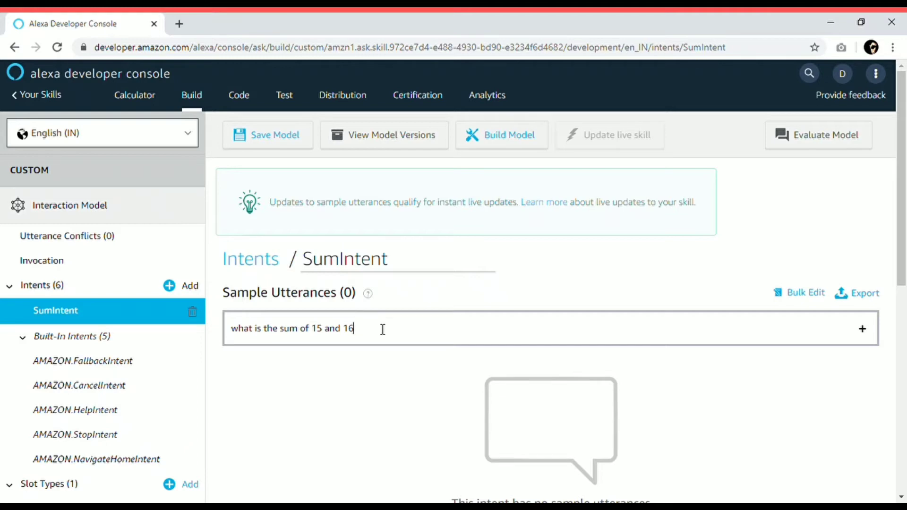
Step: In the Alexa developer console, replace 15 in the SumIntent sample utterance draft with the slot reference {aSlot}
double_click(316, 329)
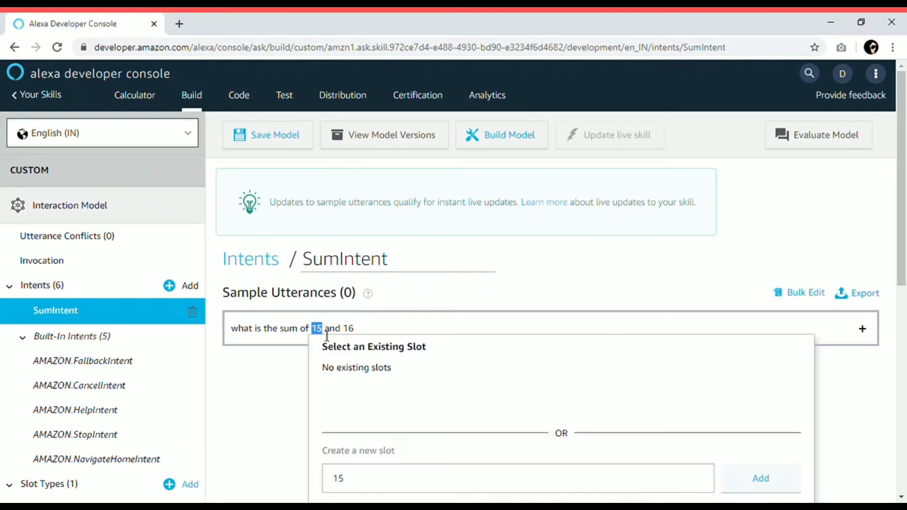
key("BackSpace")
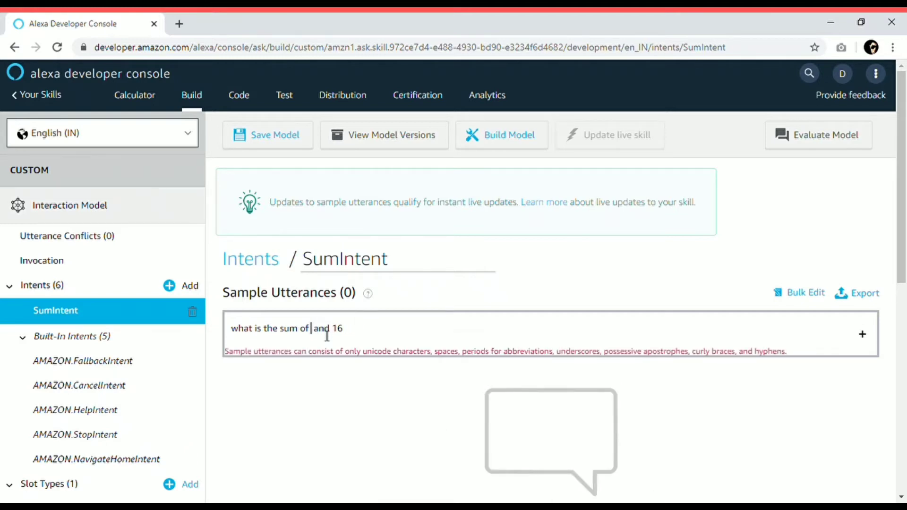
type("{")
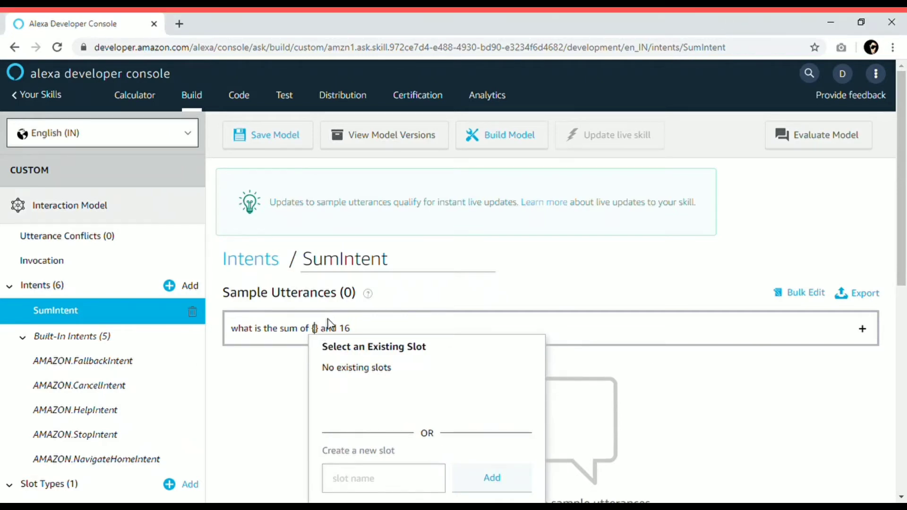
type("aSlo")
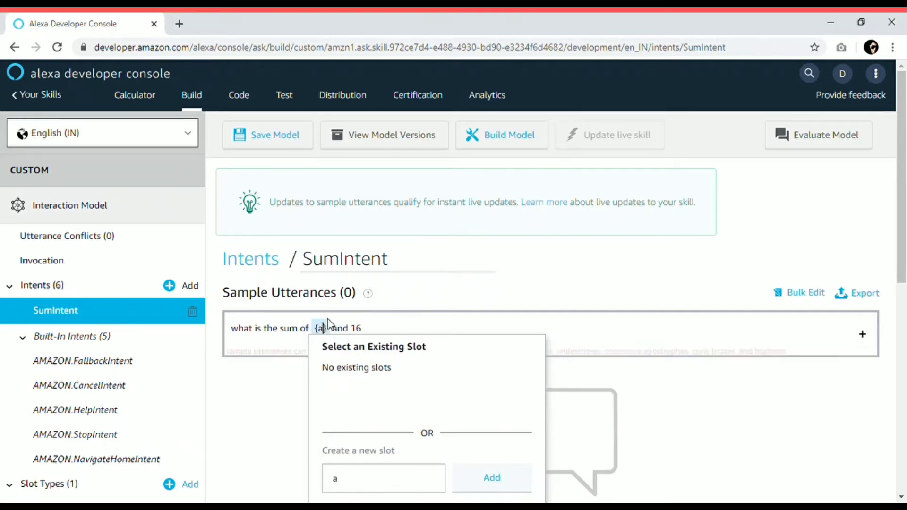
type("t")
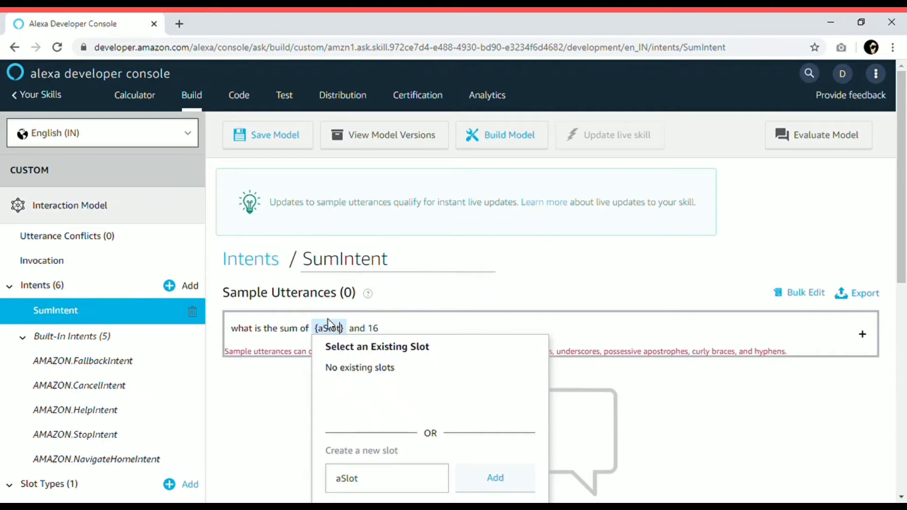
left_click(381, 334)
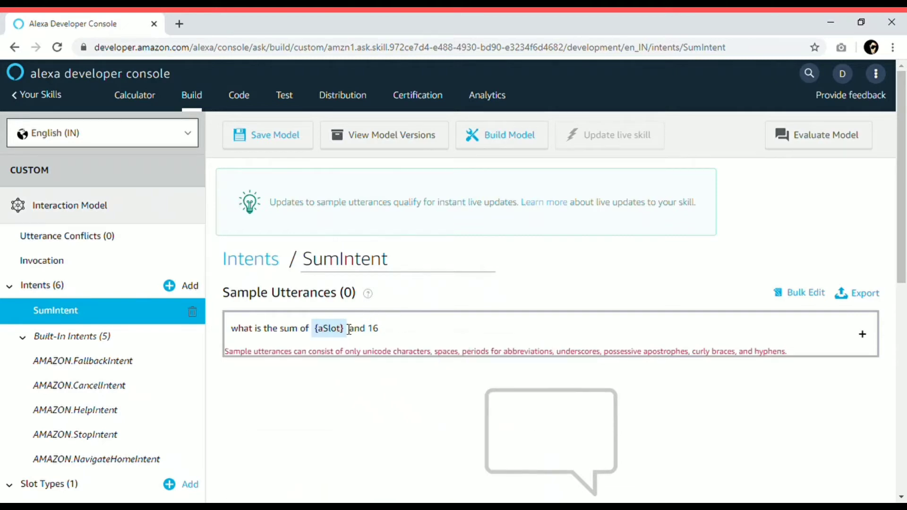
Step: Replace 16 in the utterance draft with {bSlot} and create bSlot as a new slot
double_click(376, 331)
type("{b")
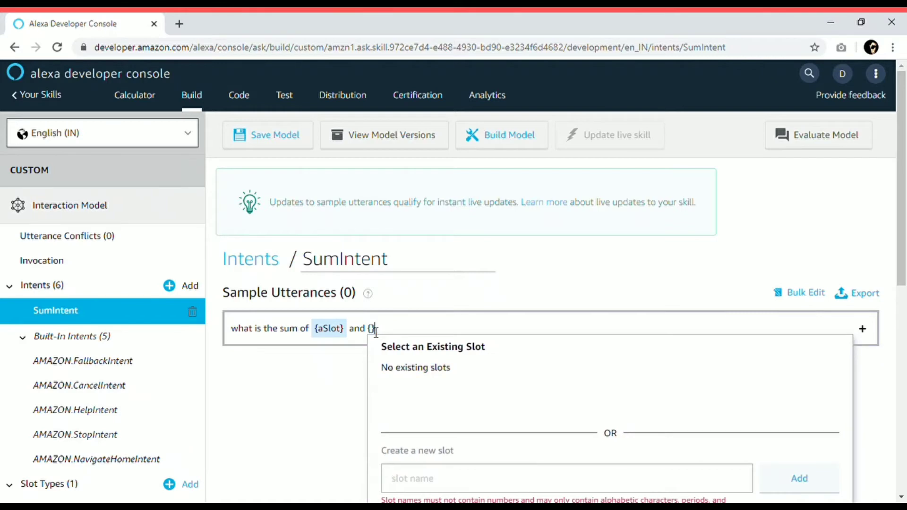
type("Slo")
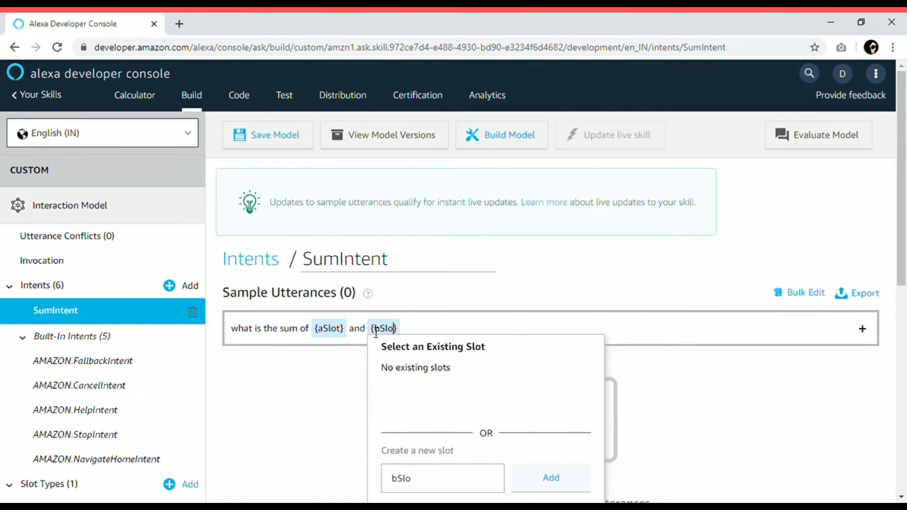
type("t")
left_click(549, 473)
Step: Create the aSlot slot and add the utterance "what is the sum of {aSlot} and {bSlot}" to SumIntent
left_click(342, 334)
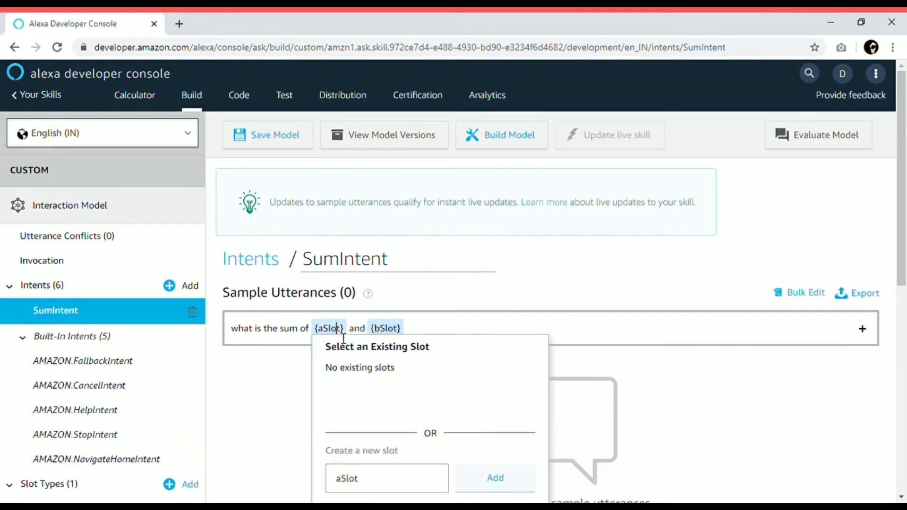
left_click(485, 479)
scroll(676, 303, "down", 3)
scroll(677, 303, "up", 1)
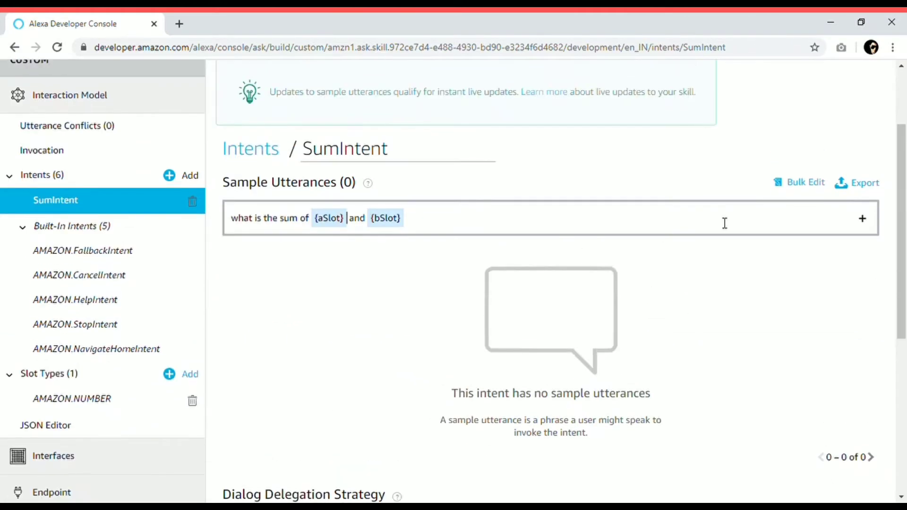
left_click(662, 231)
left_click(662, 230)
key("Return")
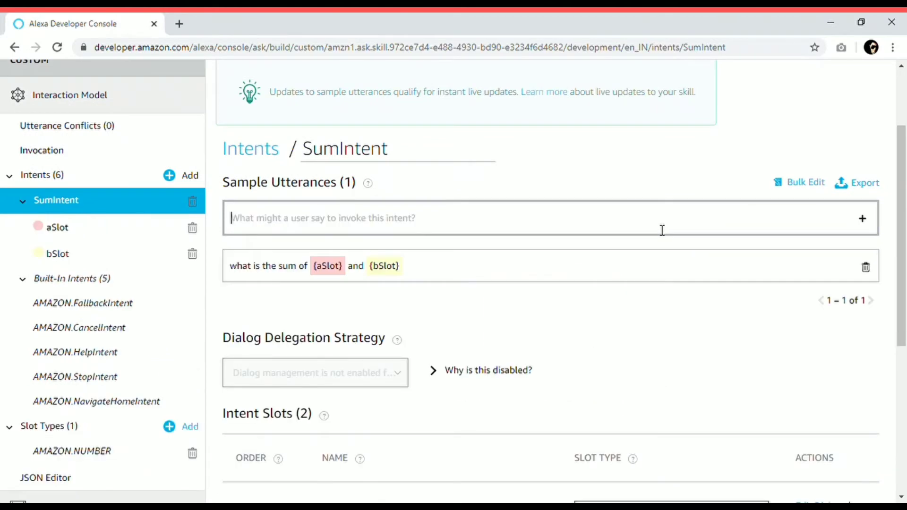
Step: Look through the available slot types and assign AMAZON.NUMBER to aSlot in SumIntent's slot list
scroll(363, 343, "down", 3)
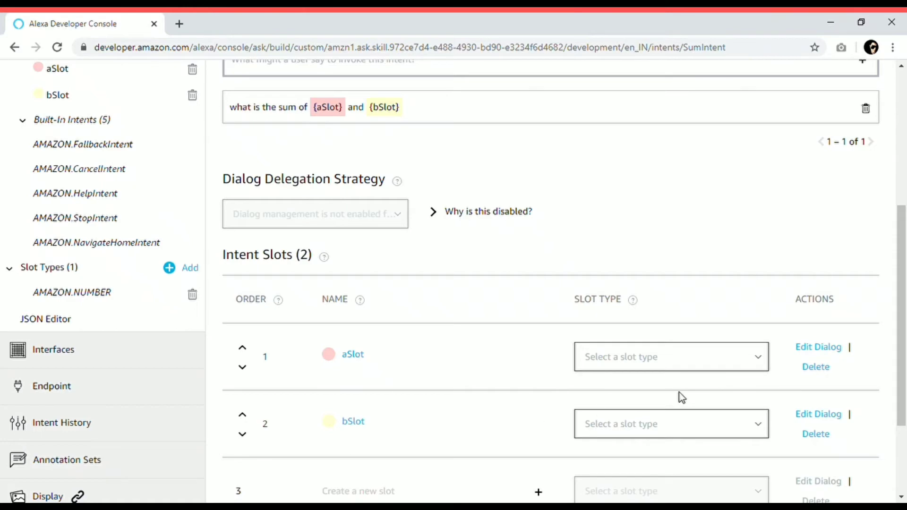
left_click(694, 355)
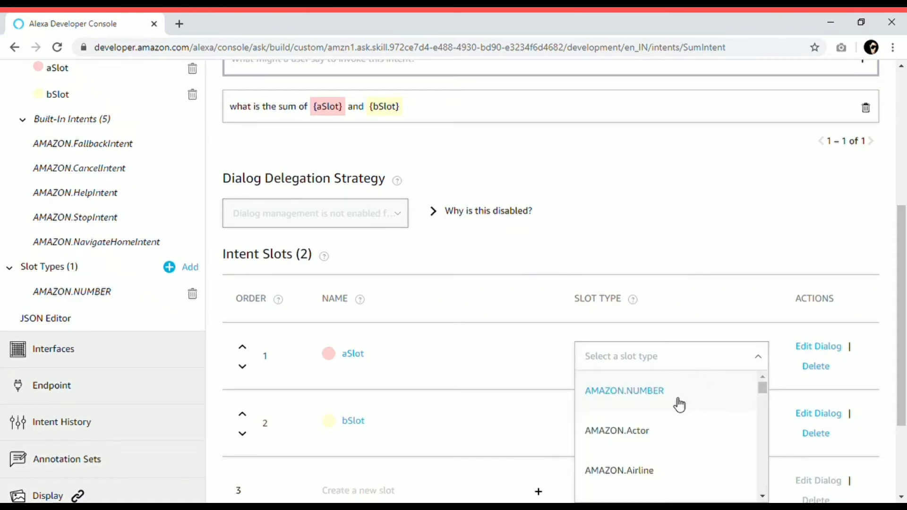
left_click_drag(902, 315, 902, 355)
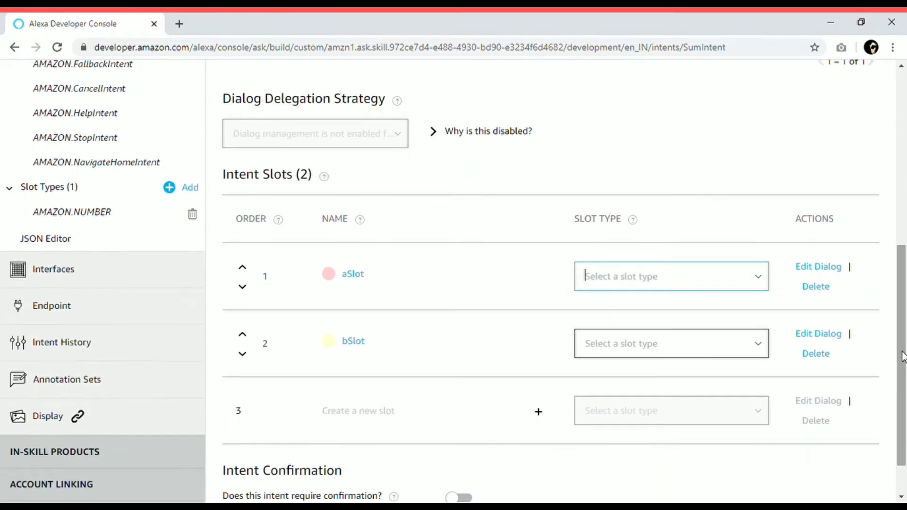
left_click(727, 283)
scroll(719, 371, "down", 3)
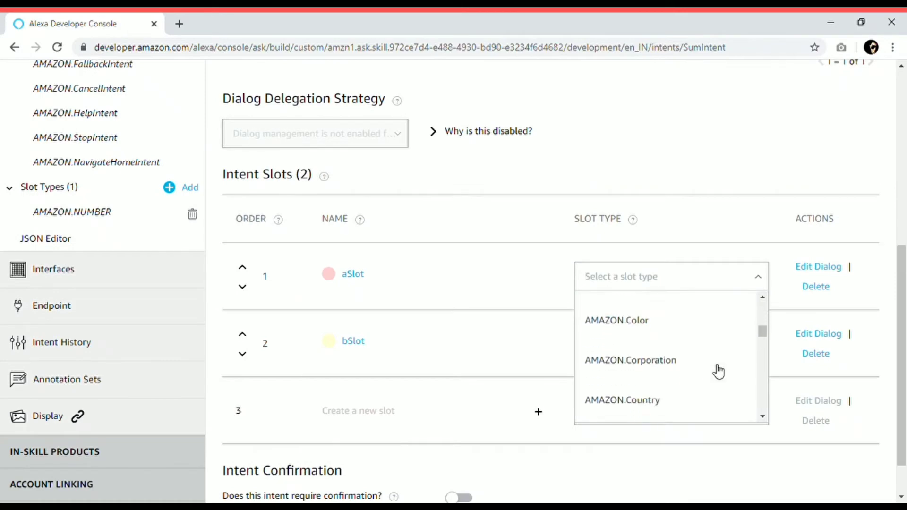
scroll(718, 371, "down", 4)
scroll(718, 372, "up", 10)
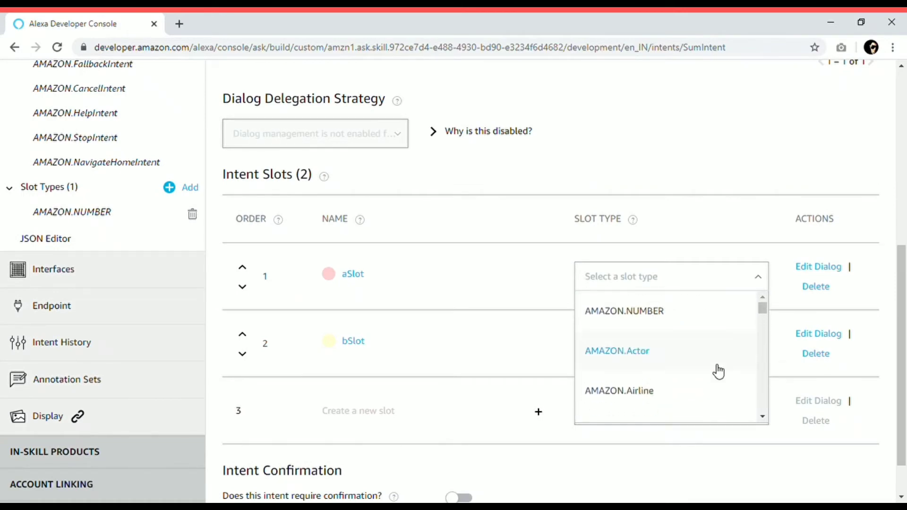
scroll(718, 371, "down", 12)
scroll(718, 372, "up", 12)
left_click(677, 318)
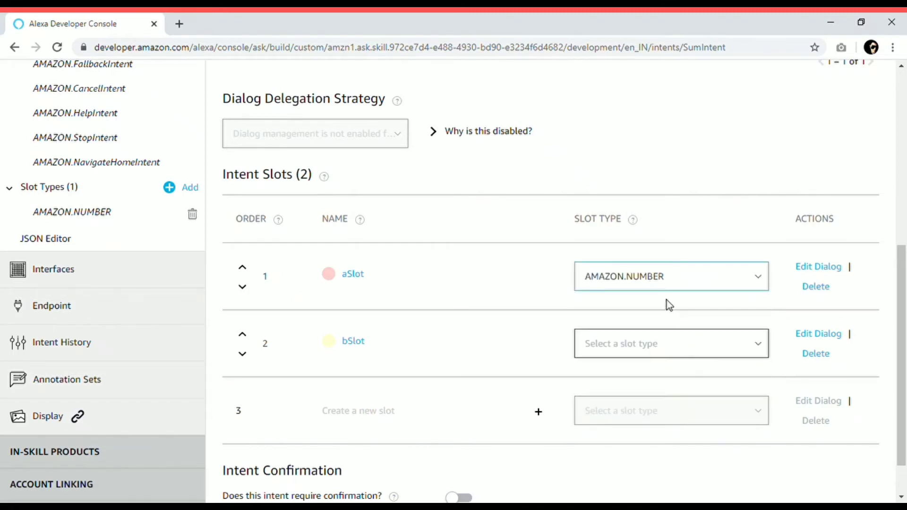
Step: Assign the slot type AMAZON.NUMBER to bSlot in SumIntent's slot list
left_click(651, 342)
left_click(654, 379)
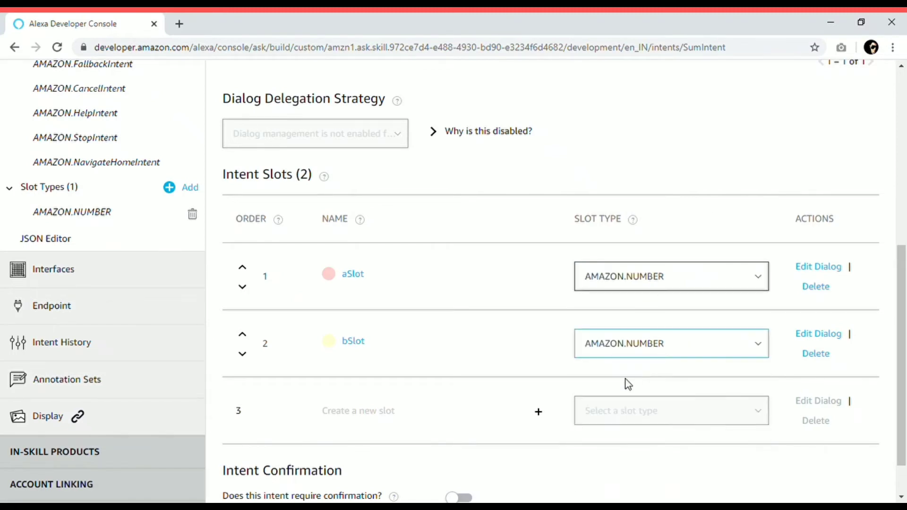
scroll(486, 362, "down", 1)
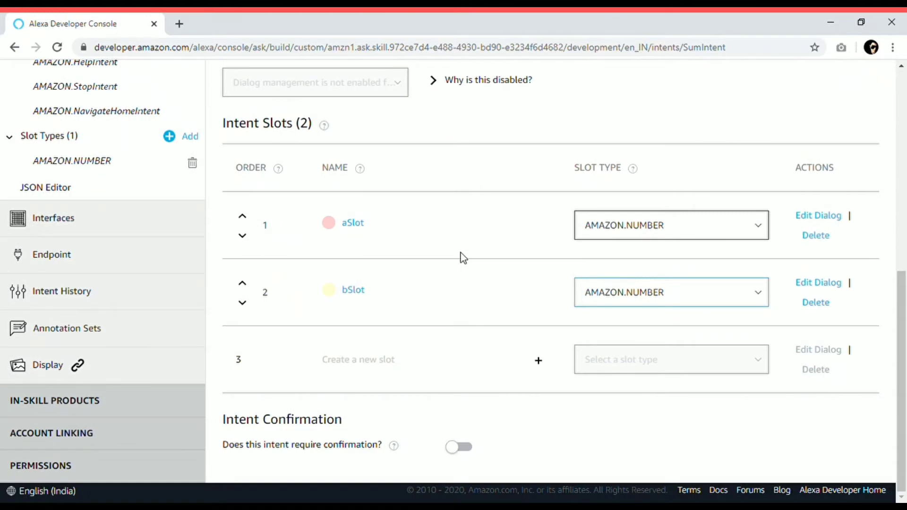
Step: Review SumIntent's sample utterance, dialog delegation strategy and intent slots
scroll(462, 257, "up", 3)
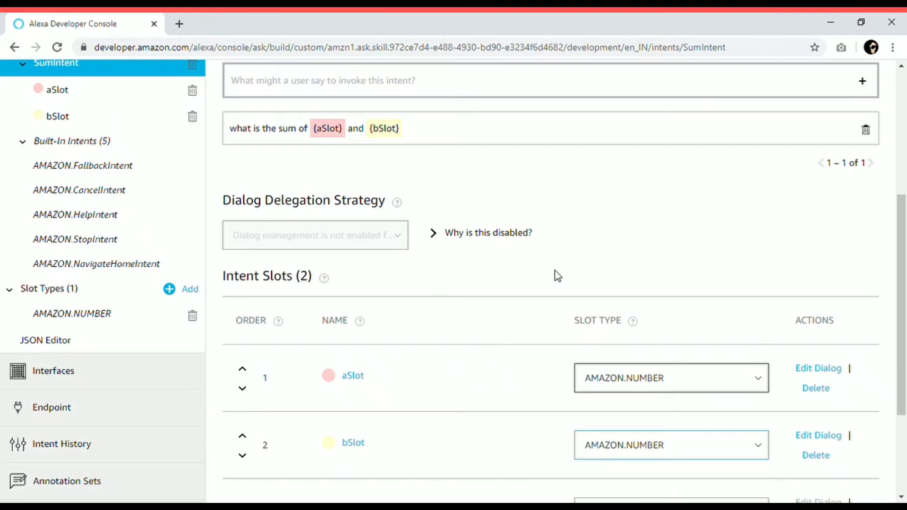
scroll(521, 274, "up", 1)
scroll(520, 274, "up", 1)
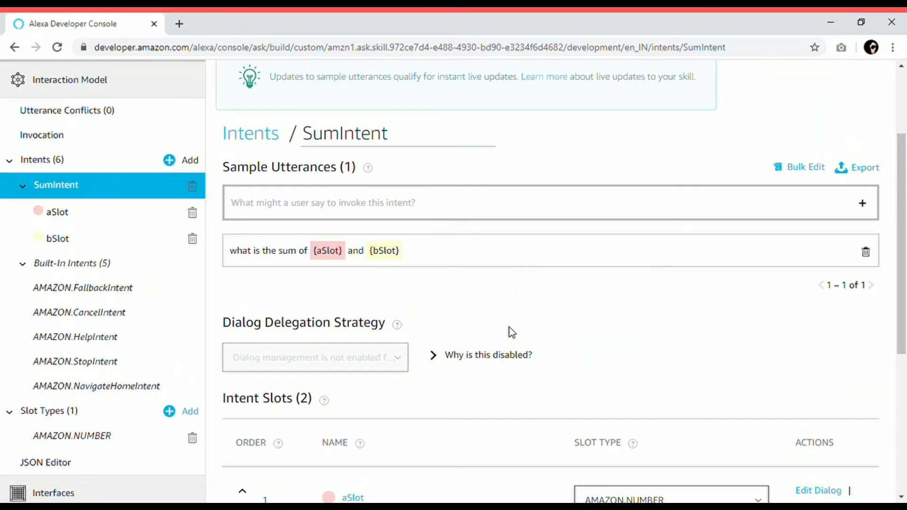
scroll(509, 329, "up", 1)
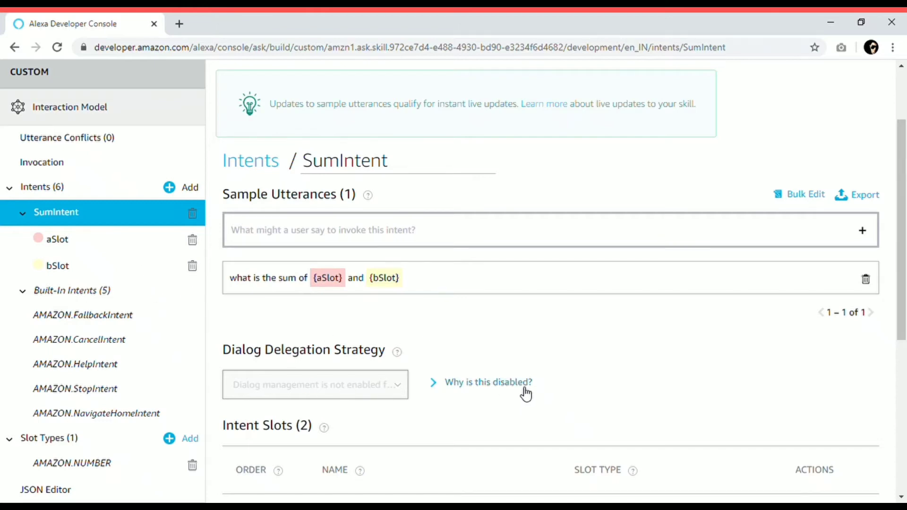
scroll(522, 393, "up", 1)
scroll(561, 397, "up", 1)
scroll(561, 397, "down", 2)
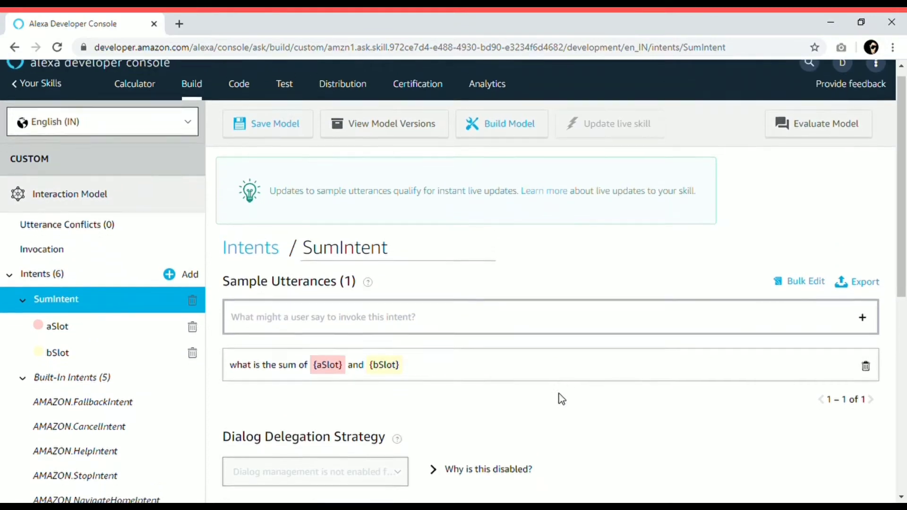
scroll(560, 400, "down", 2)
scroll(482, 168, "up", 1)
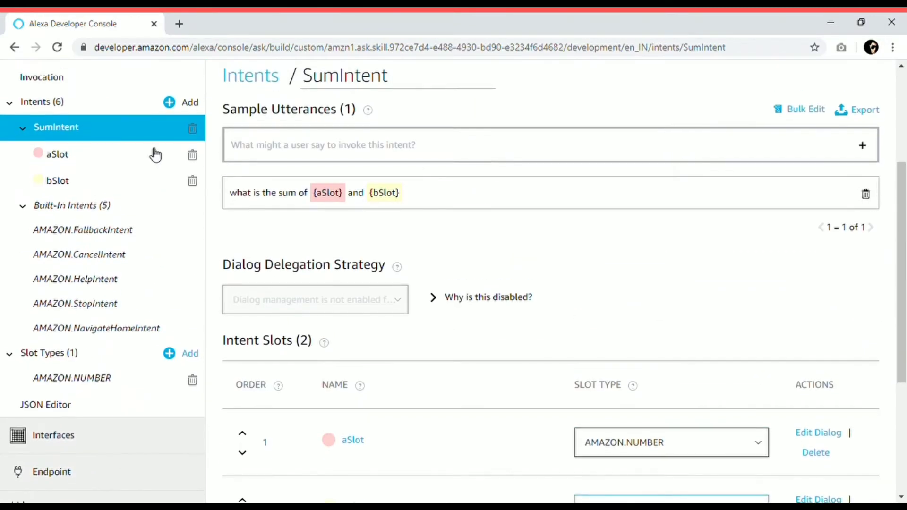
Step: Open aSlot under SumIntent and review its slot filling and slot confirmation options
left_click(80, 163)
scroll(448, 325, "up", 1)
scroll(446, 320, "down", 3)
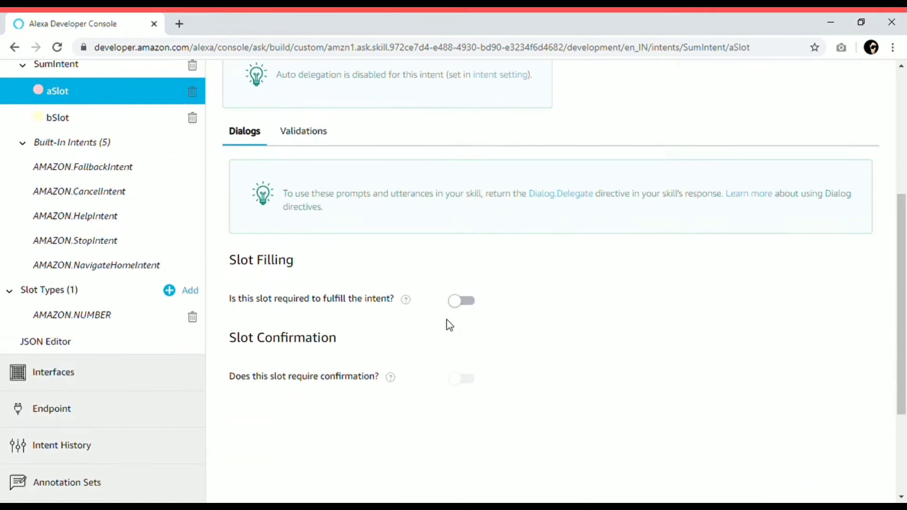
scroll(489, 276, "up", 2)
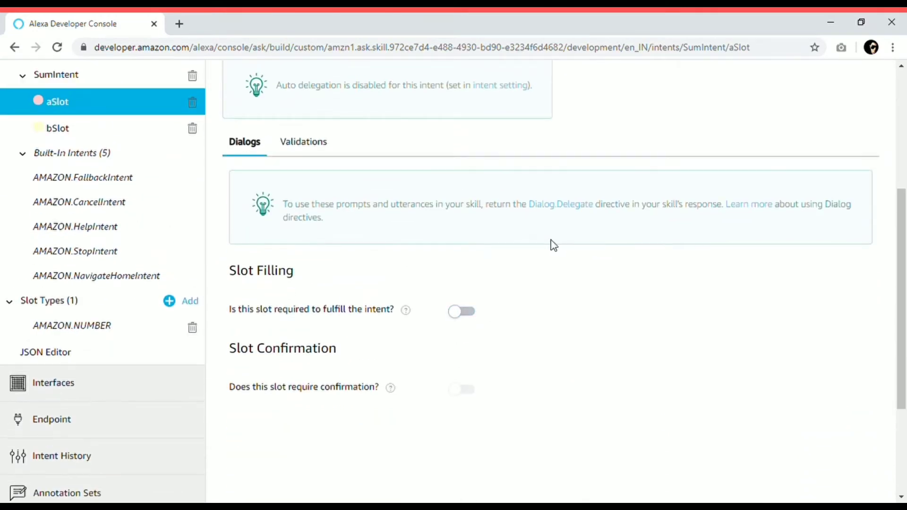
Step: Browse the validator types offered for a new validation on aSlot
left_click(305, 142)
left_click(511, 217)
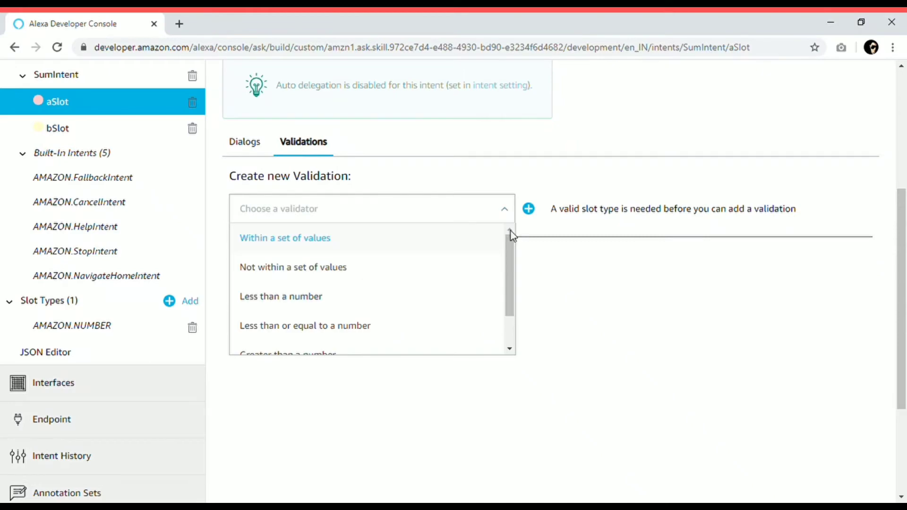
mouse_move(511, 240)
left_mouse_down()
mouse_move(512, 247)
mouse_move(507, 230)
left_mouse_up()
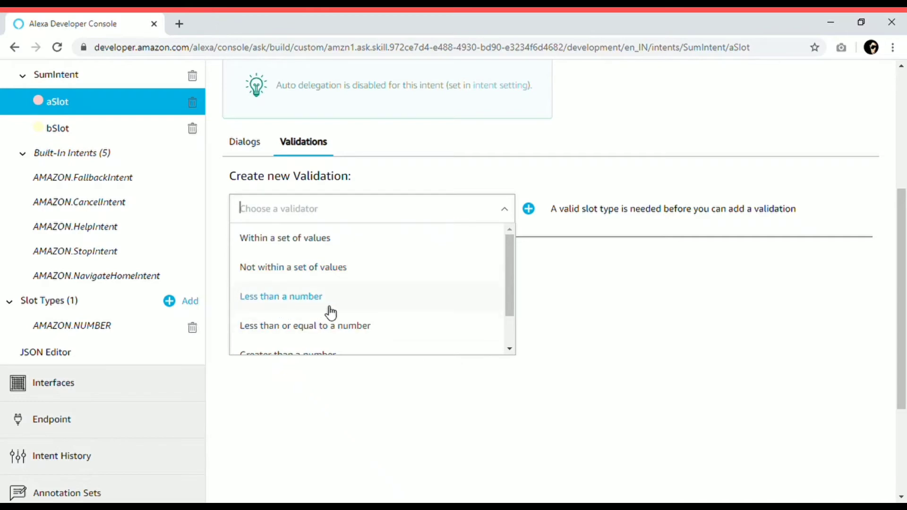
left_click_drag(512, 271, 512, 298)
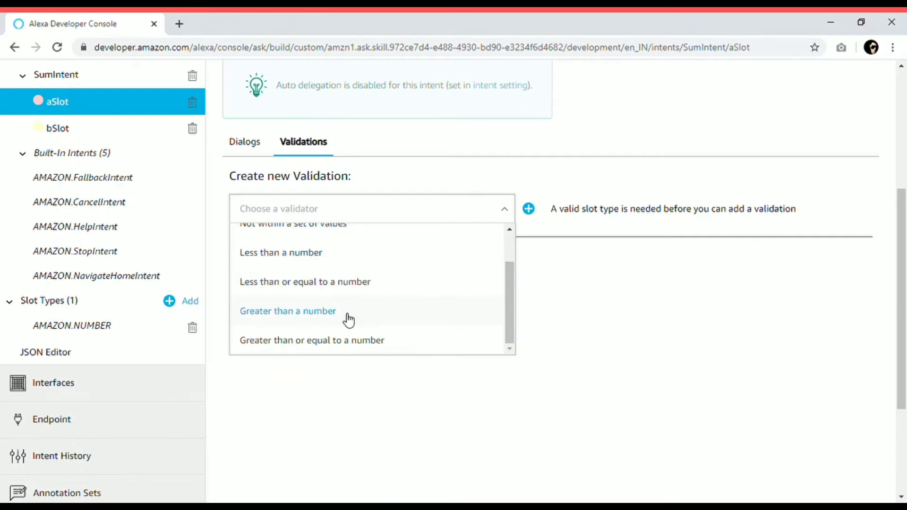
left_click_drag(515, 310, 519, 268)
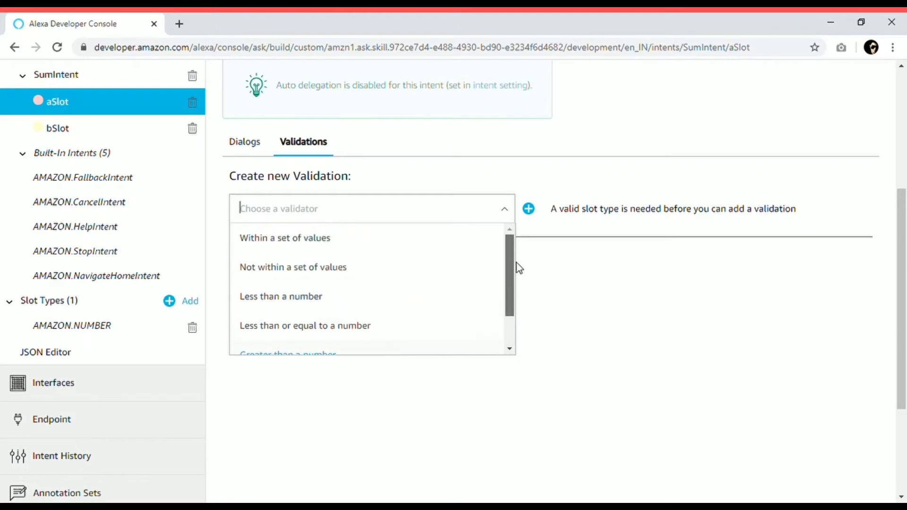
Step: Add a "Greater than a number" validation to aSlot and set its limit to 0
scroll(359, 346, "down", 1)
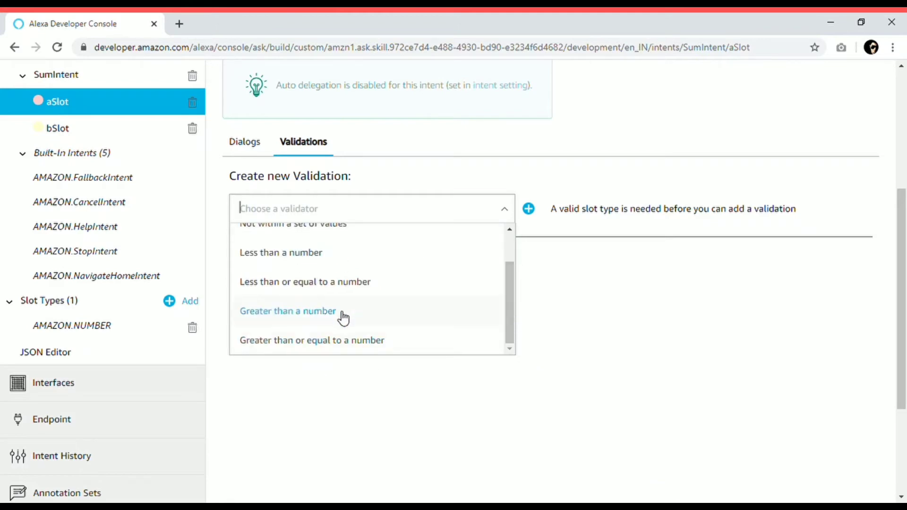
left_click(330, 311)
left_click(530, 210)
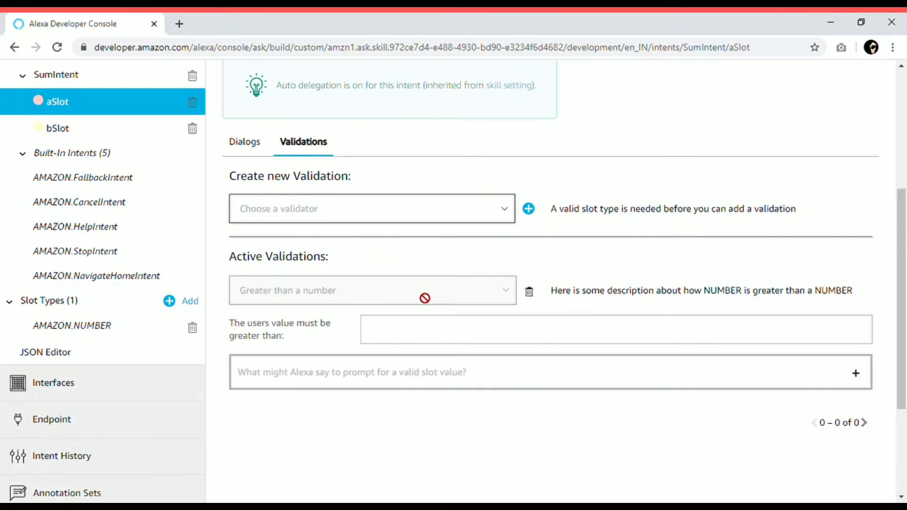
left_click(406, 331)
type("0")
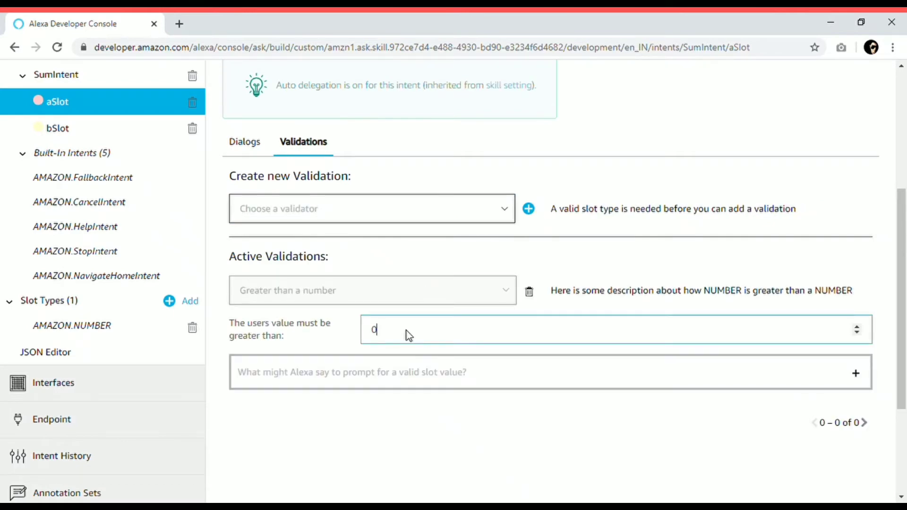
Step: Write the validation prompt "{aSlot} value is not valid. please say a number greater than zero", with aSlot inserted as an existing slot
left_click(401, 379)
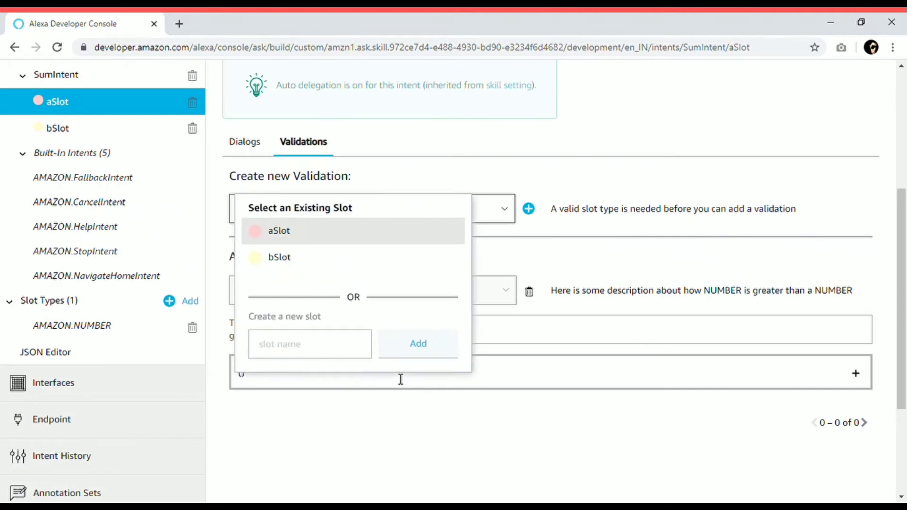
key("Down")
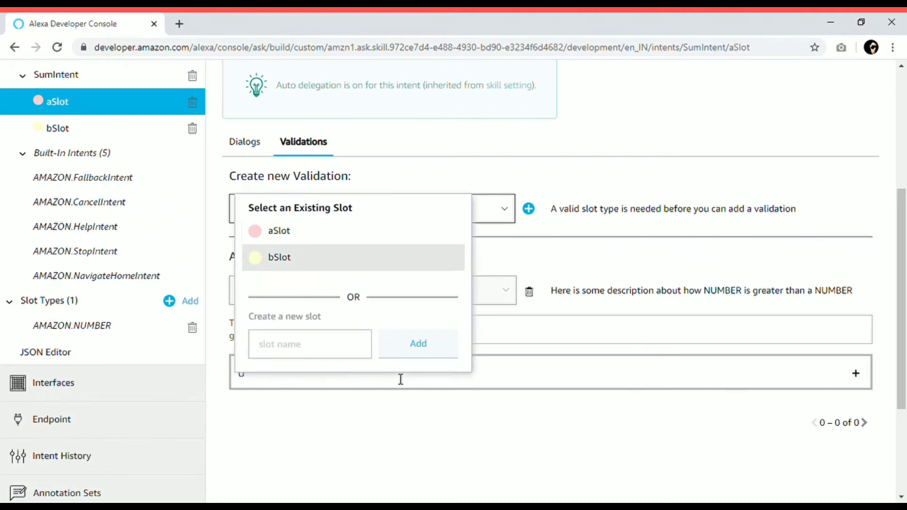
key("Up")
key("Return")
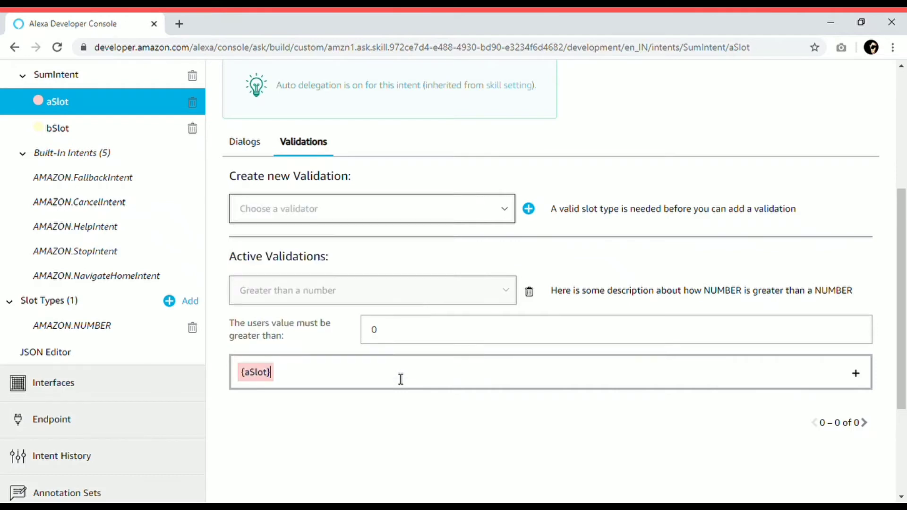
type("is not vali")
left_click(283, 373)
type("value")
left_click(403, 372)
type("d. p")
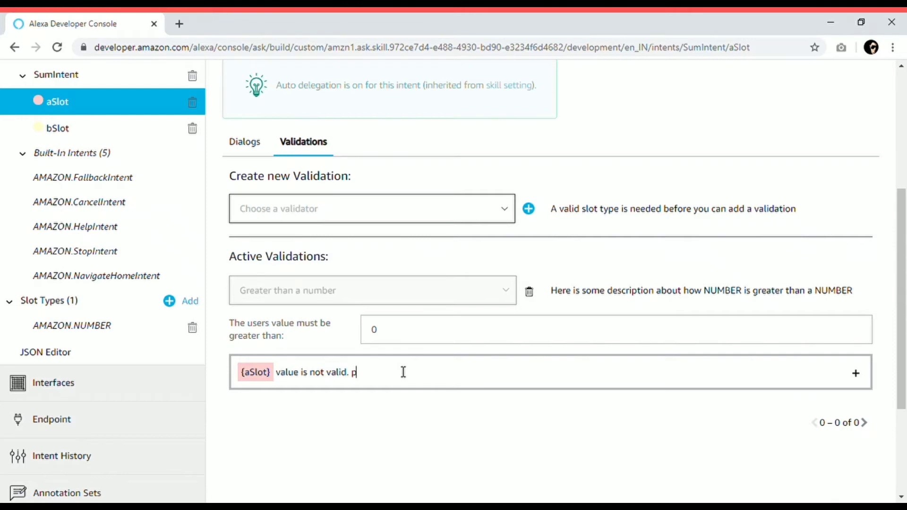
type("lease say a number greater th")
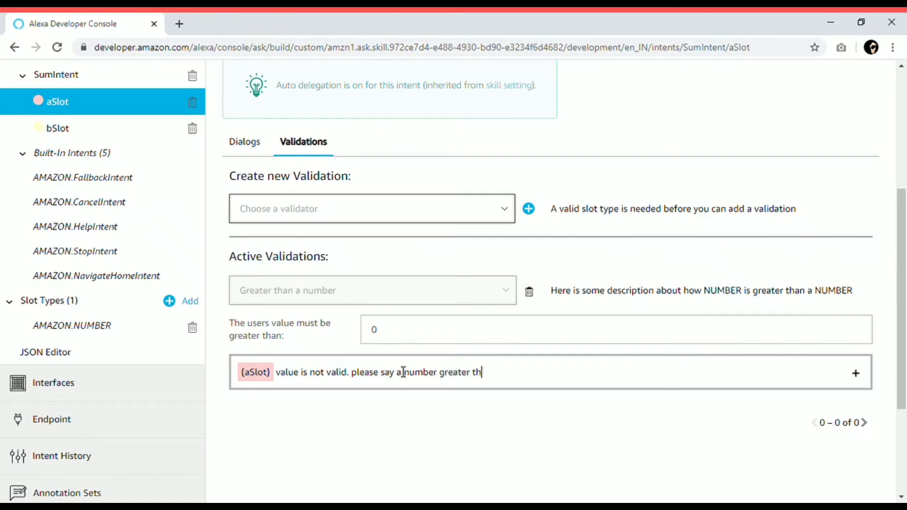
type("an zero")
Step: Re-enter the validation prompt's last word as "zero" and add the prompt to the active validation
left_click_drag(495, 373, 535, 377)
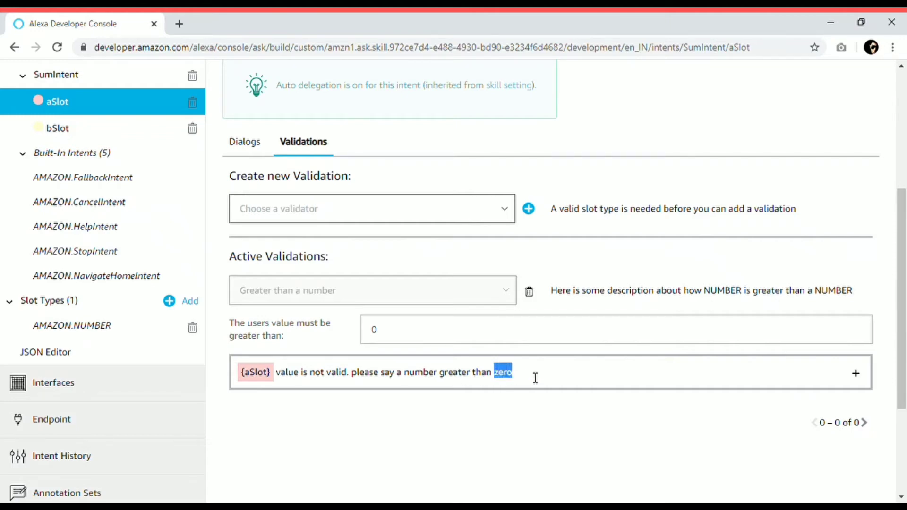
type("0")
key("BackSpace")
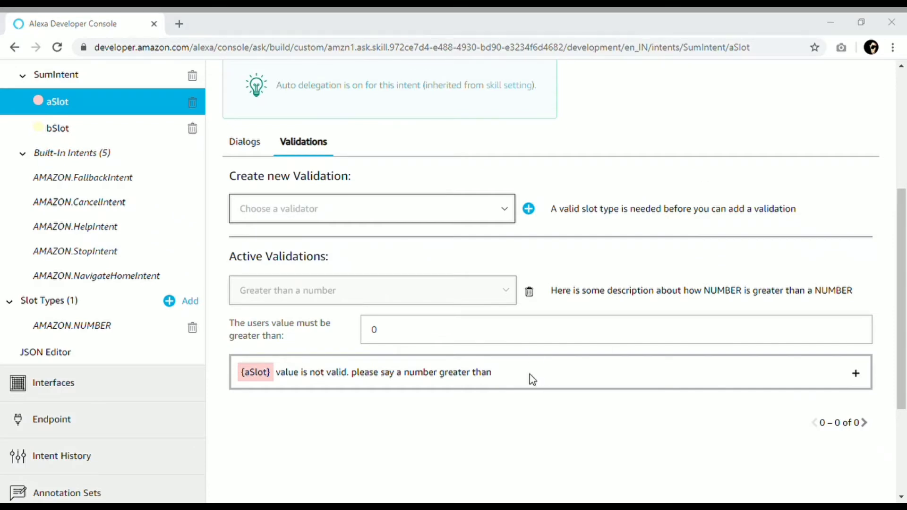
left_click(722, 23)
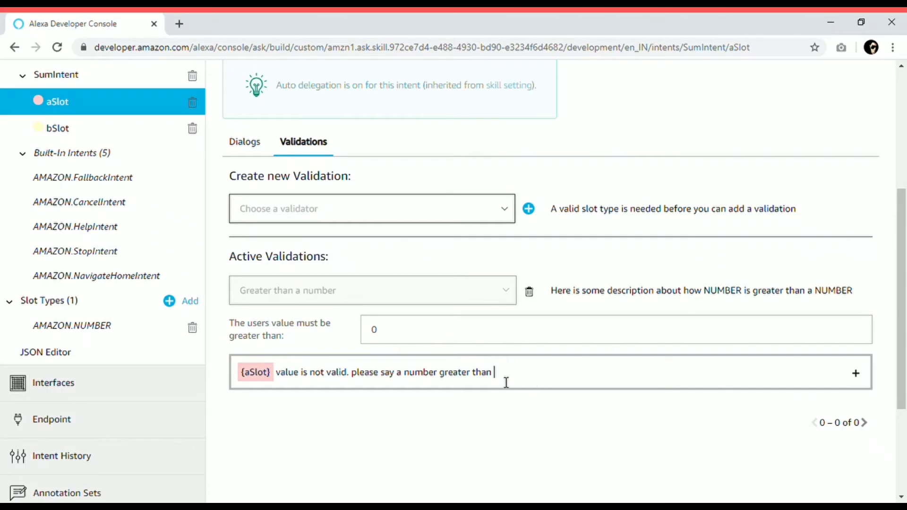
type("zero")
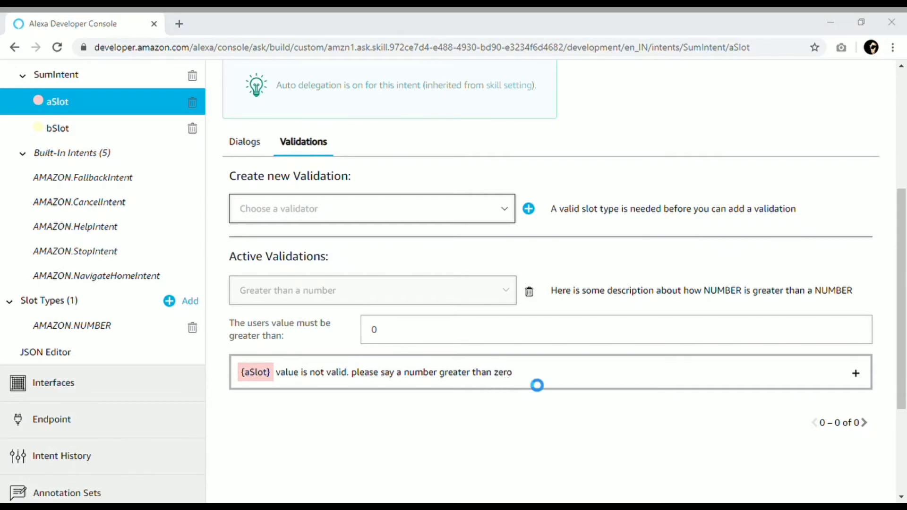
left_click(719, 32)
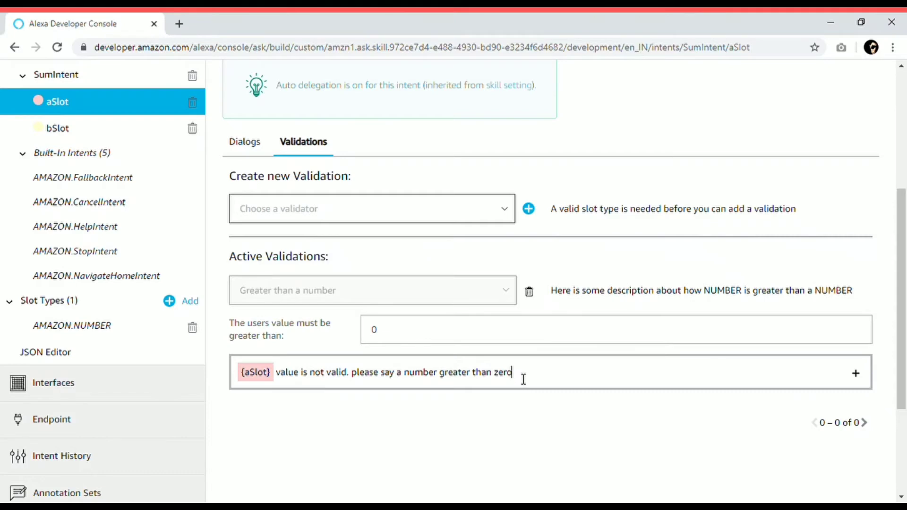
key("Return")
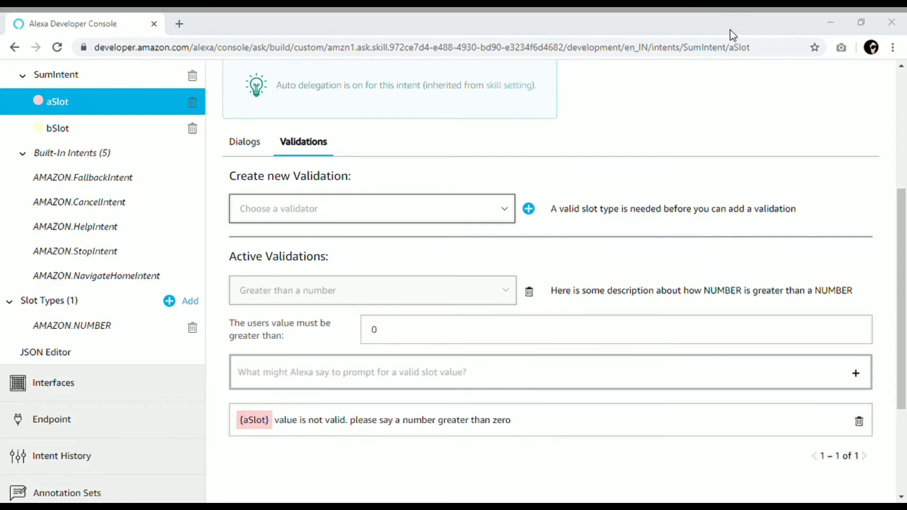
left_click(777, 29)
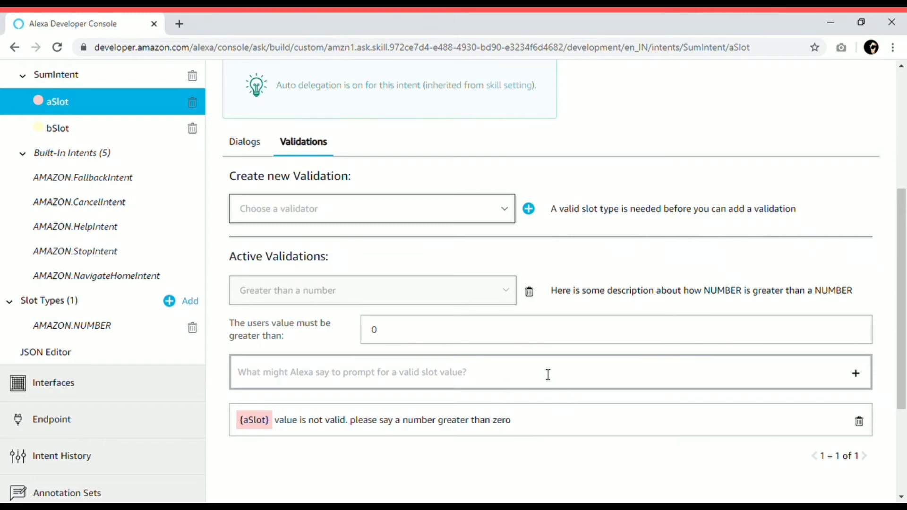
Step: Add a second validation prompt reading "please say a number greater than zero", copied from the existing prompt
left_click(727, 25)
left_click(518, 423)
left_click(478, 383)
left_click(518, 421)
left_click_drag(520, 425, 354, 431)
key("ctrl+c")
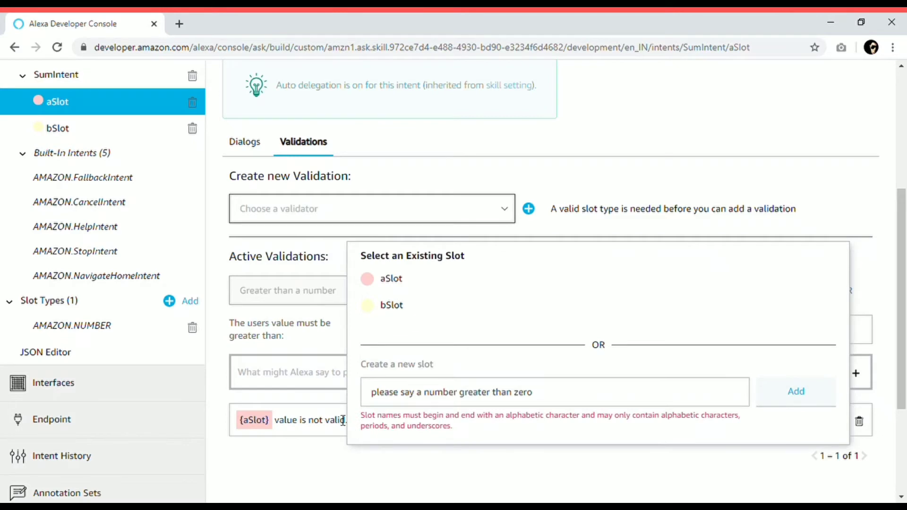
left_click(302, 386)
key("ctrl+v")
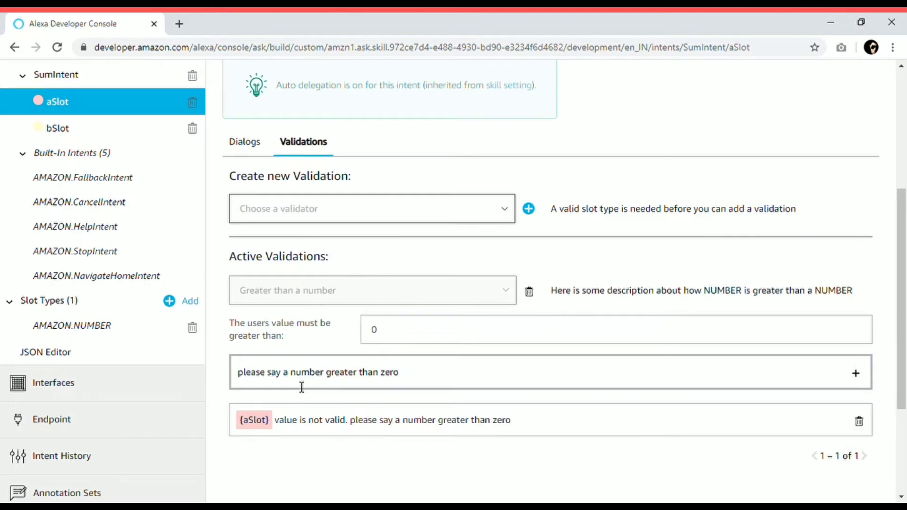
key("Return")
Step: Make aSlot required to fulfill the intent in its slot filling settings
scroll(405, 369, "down", 3)
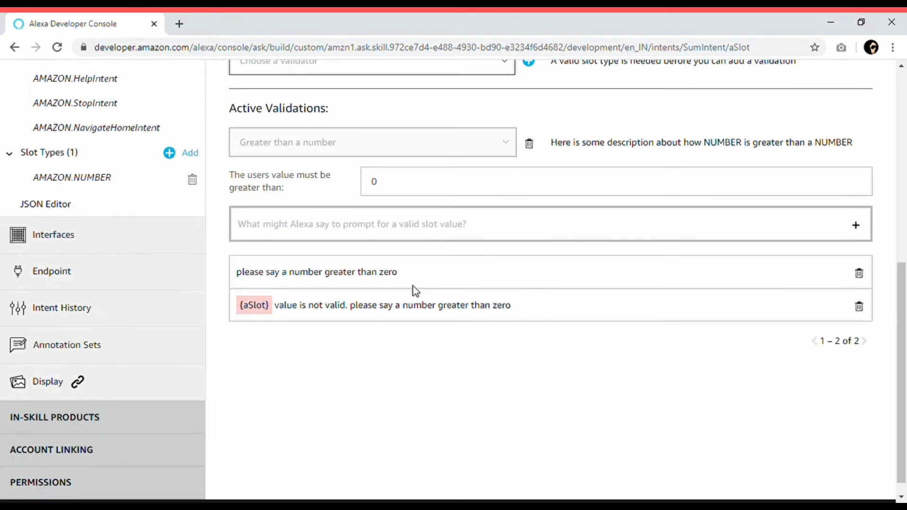
scroll(457, 326, "up", 2)
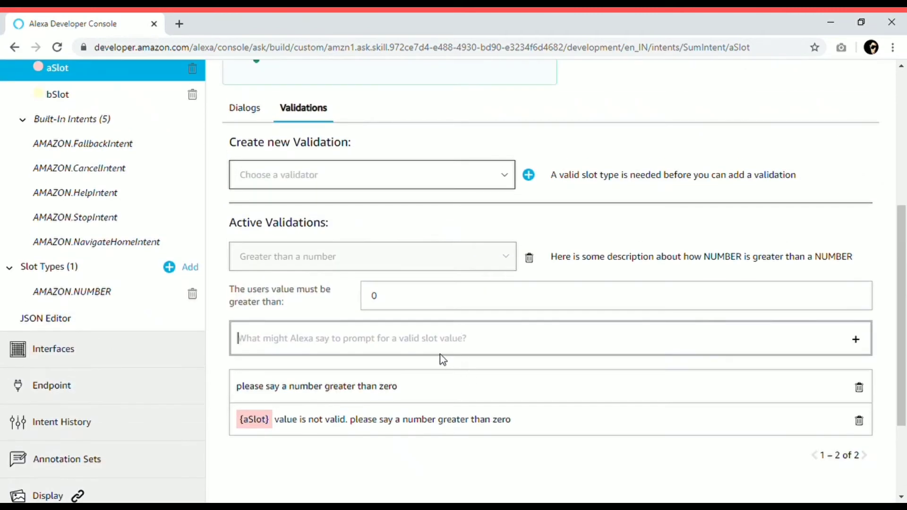
scroll(440, 355, "up", 1)
scroll(463, 354, "up", 2)
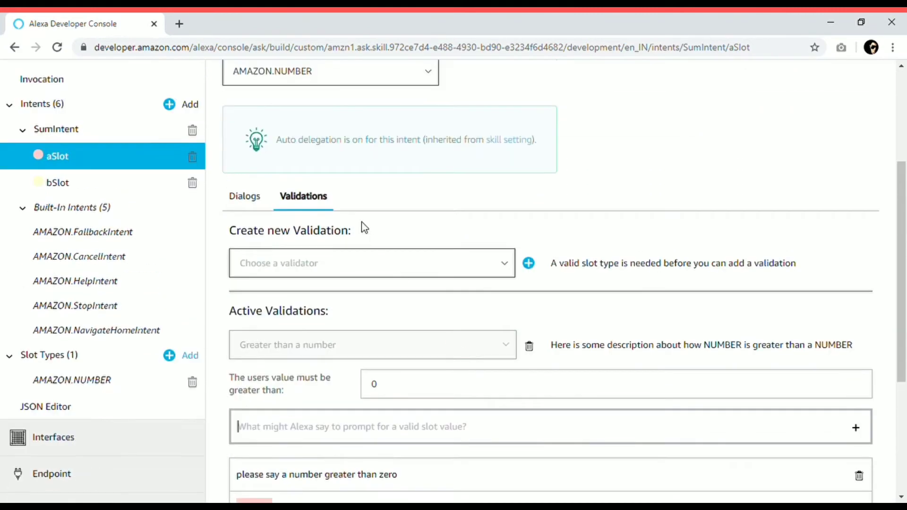
left_click(237, 197)
scroll(552, 240, "down", 1)
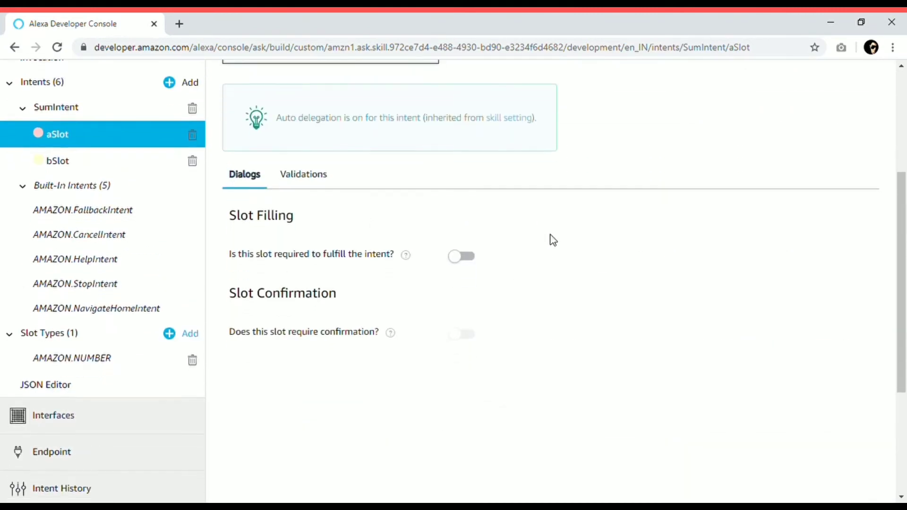
left_click(464, 256)
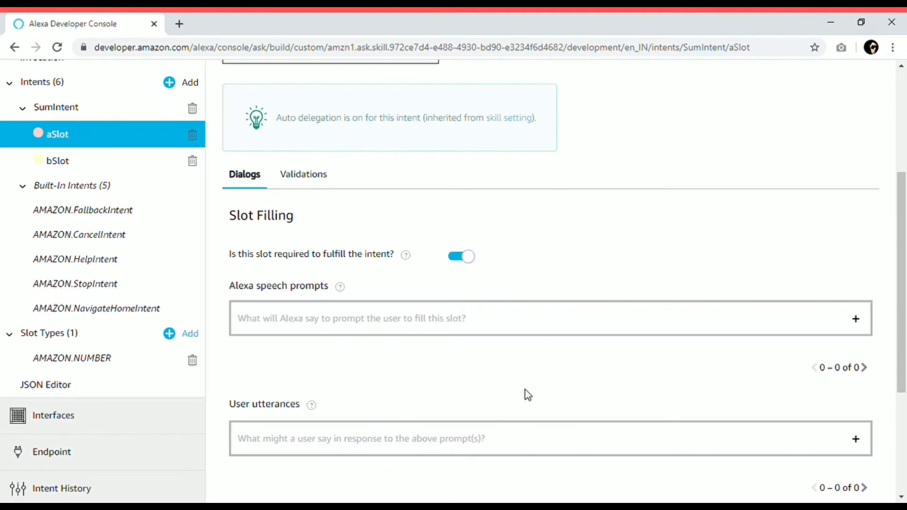
Step: Add the Alexa speech prompt "Please give me a number" for filling aSlot
scroll(525, 389, "down", 5)
scroll(520, 311, "up", 3)
scroll(519, 310, "down", 2)
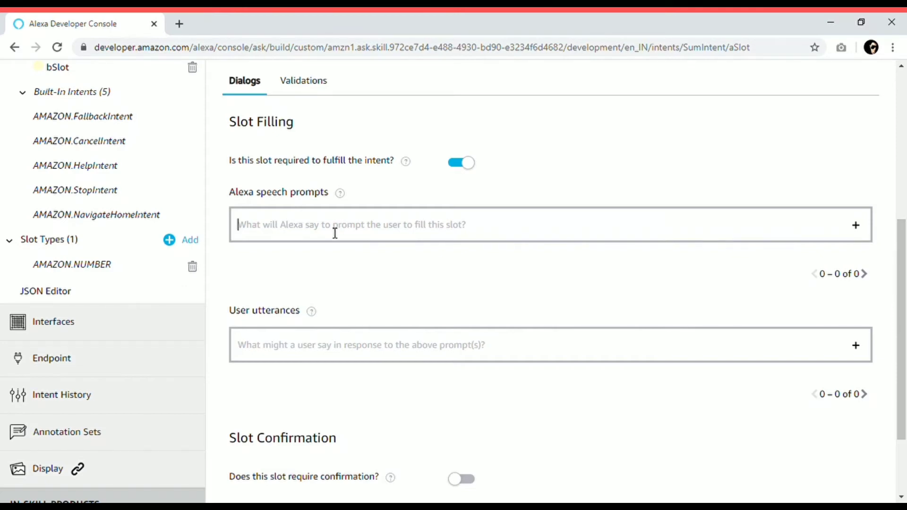
type("Please ")
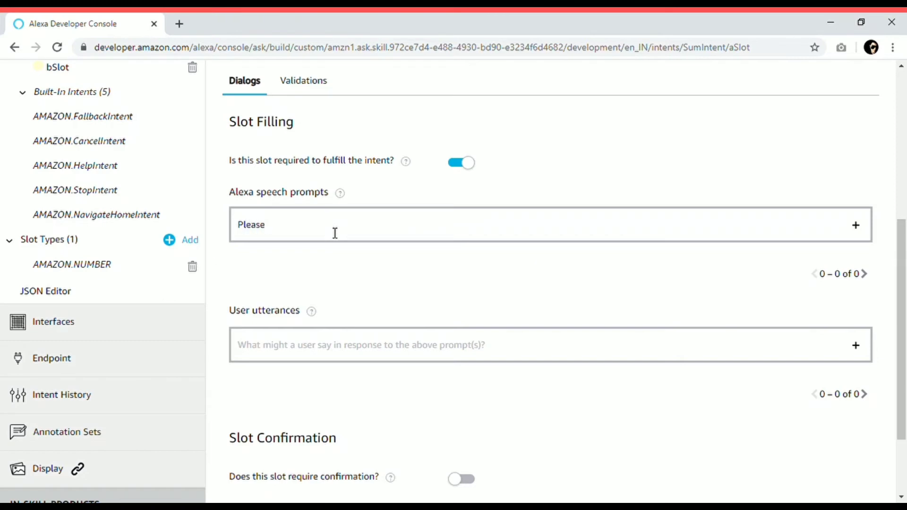
type("give me a number")
key("Return")
Step: Add a user utterance for the slot filling prompt that consists only of {aSlot}
scroll(371, 298, "down", 1)
left_click(355, 353)
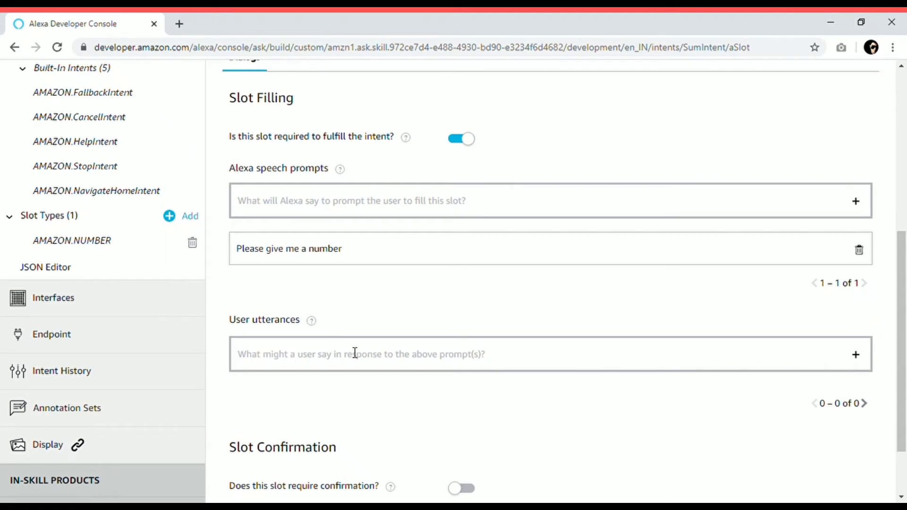
type("{")
key("Return")
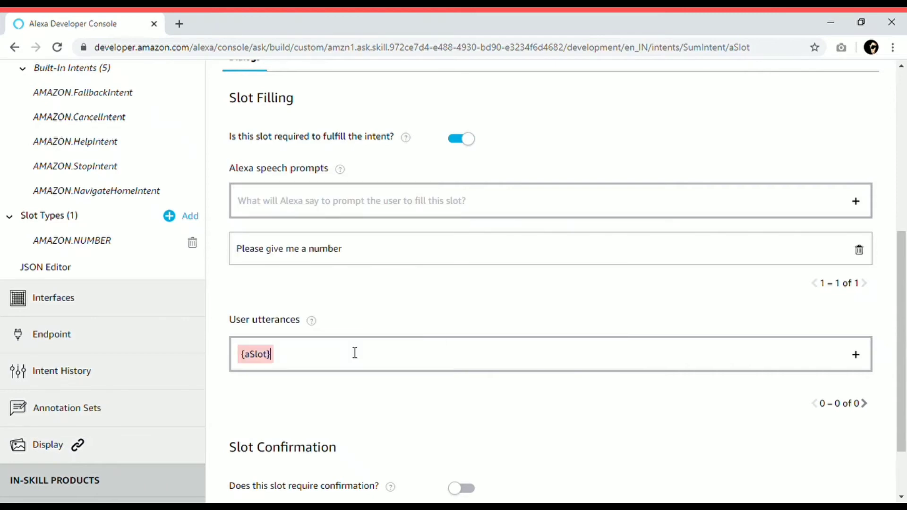
key("Return")
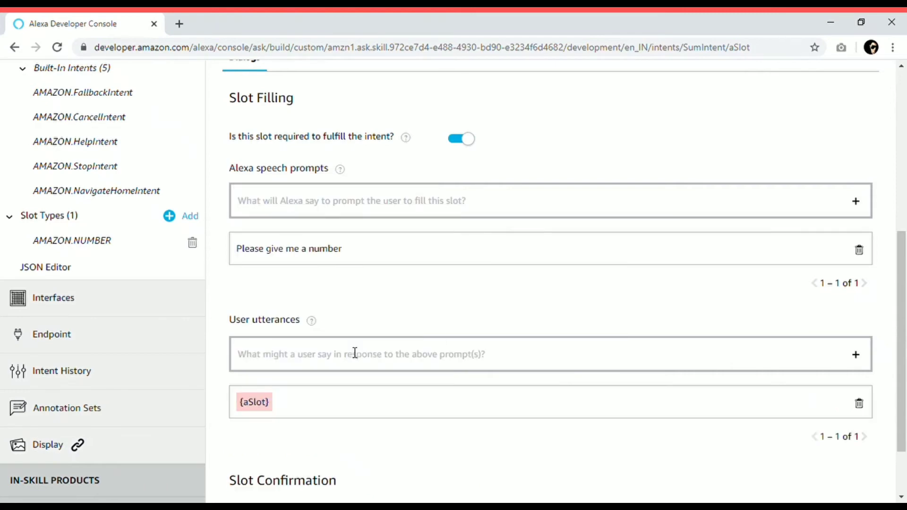
Step: Add a second user utterance reading "the value is {aSlot}"
type("the va")
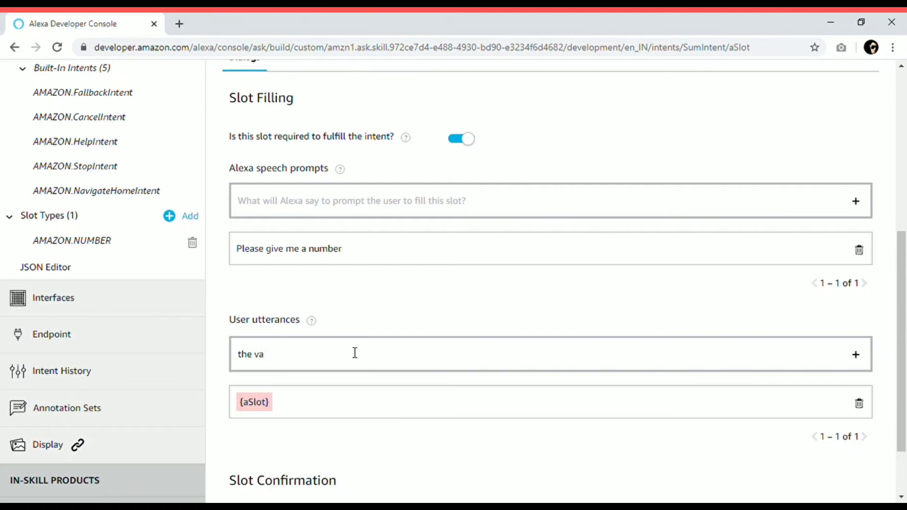
type("lue is {")
key("Return")
scroll(349, 400, "down", 2)
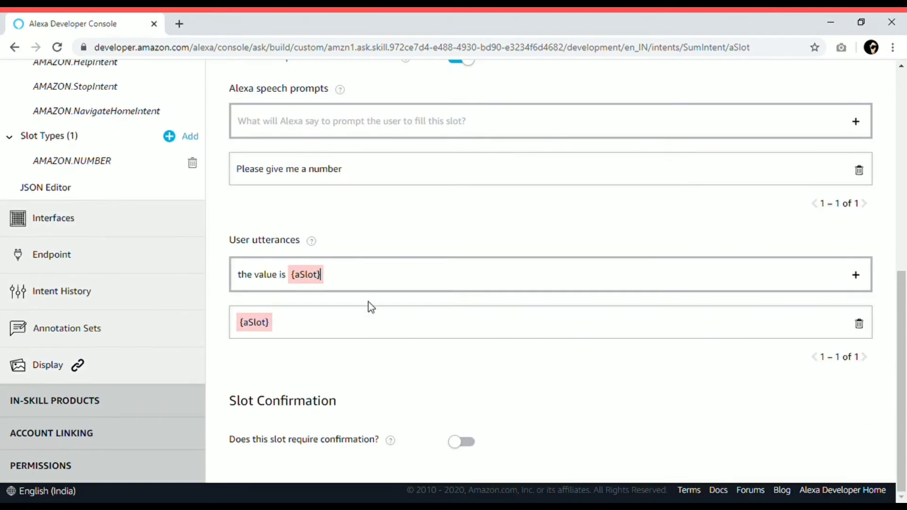
key("Return")
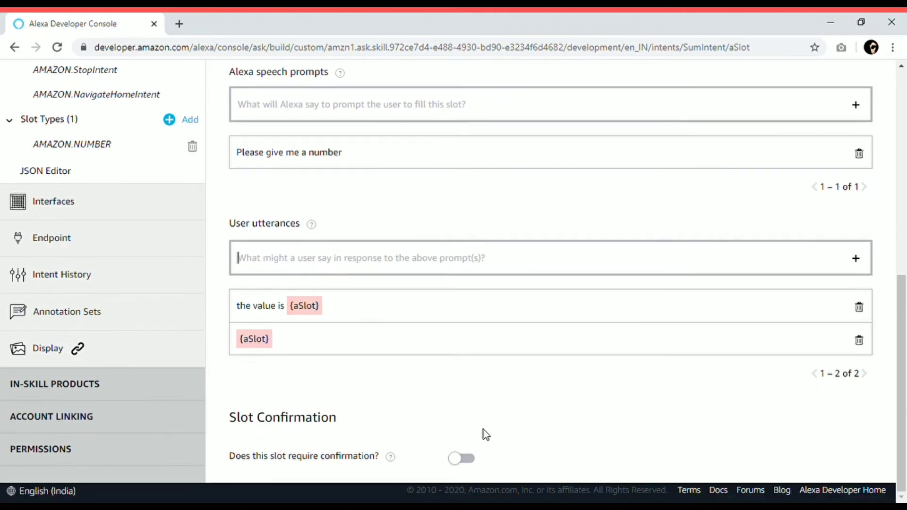
Step: Require confirmation for aSlot and insert {aSlot} into the confirmation speech prompt
left_click(463, 459)
scroll(519, 439, "down", 2)
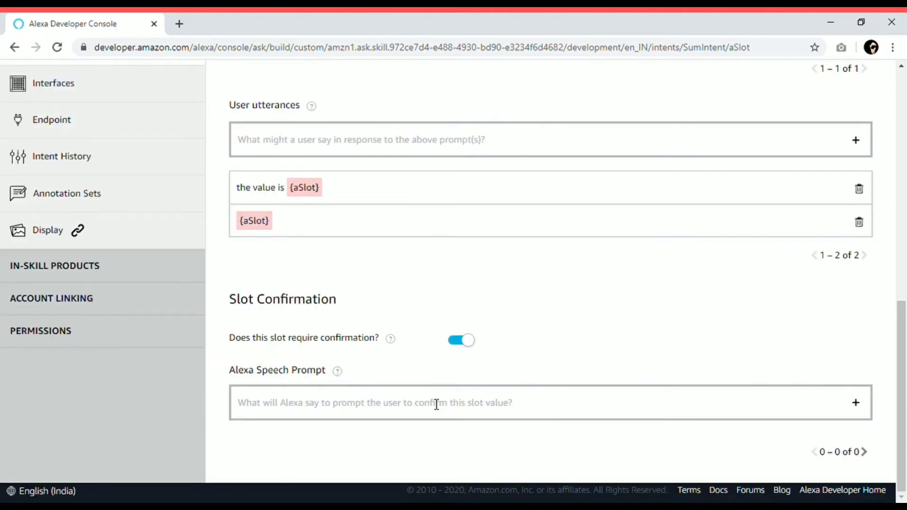
type("{")
key("Return")
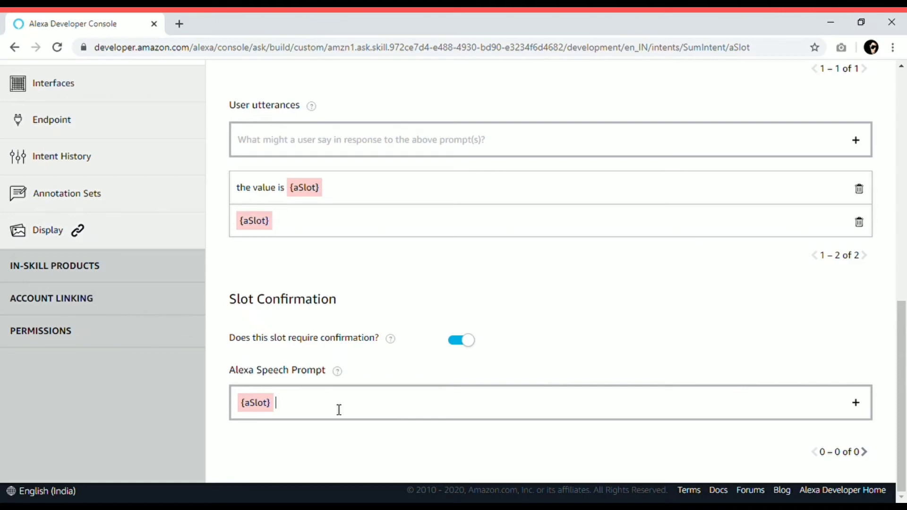
key("Left")
key("Left")
key("Left")
key("Left")
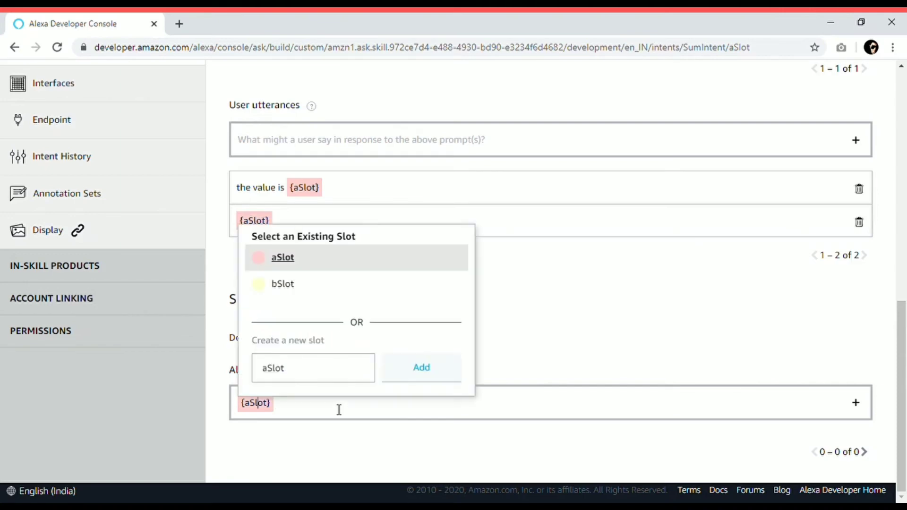
type("this is the")
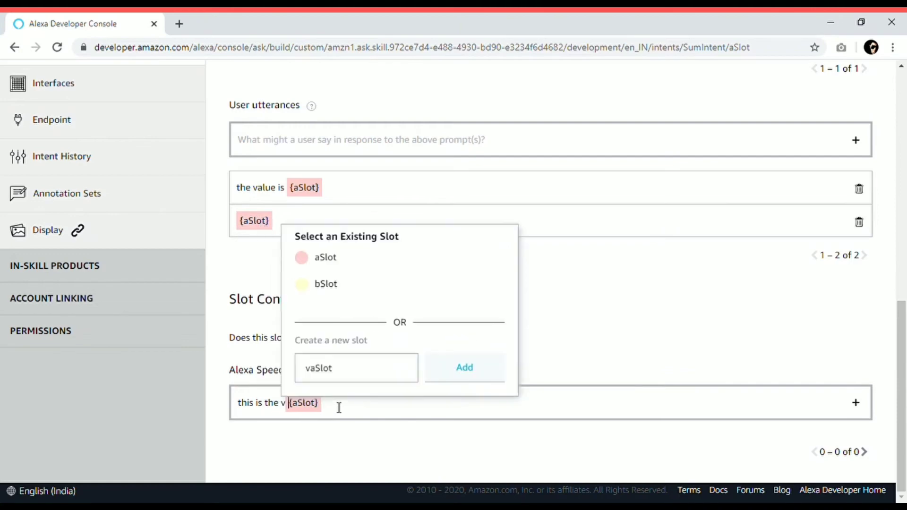
key("Right")
double_click(281, 407)
left_click_drag(285, 409, 227, 404)
left_click(331, 437)
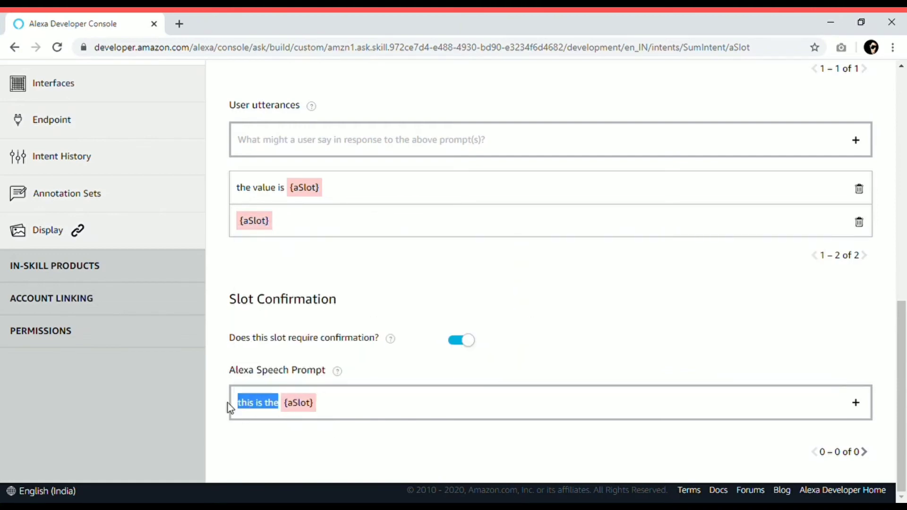
key("BackSpace")
Step: Complete the slot confirmation speech prompt as "{aSlot} is that right value?" and add it to aSlot
left_click(294, 462)
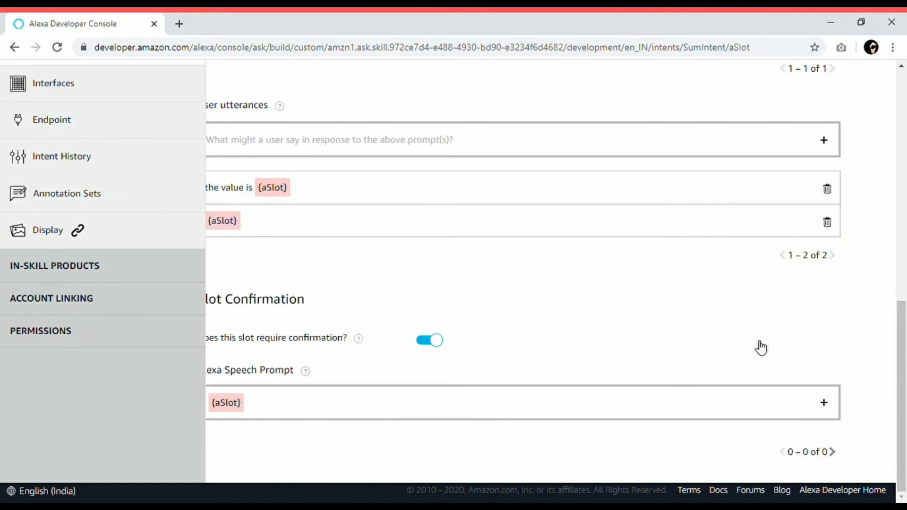
type("is that right value?")
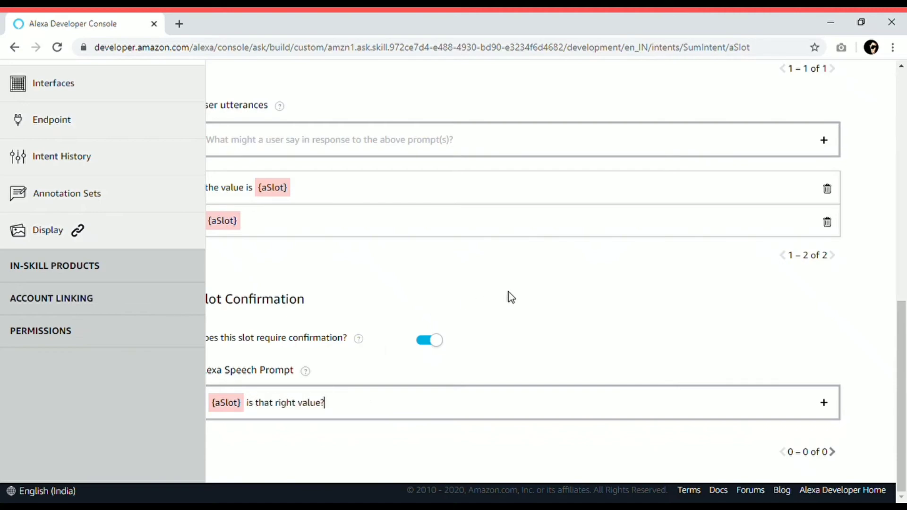
scroll(509, 302, "up", 9)
scroll(323, 169, "up", 2)
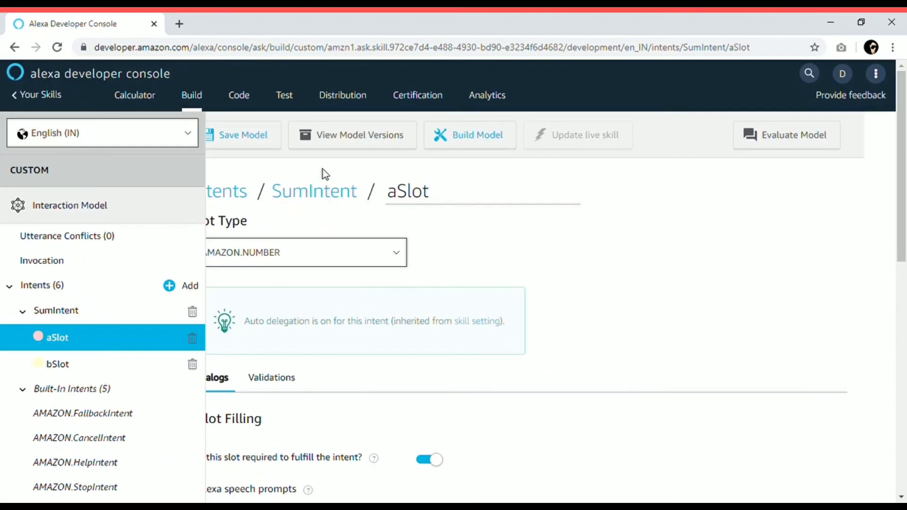
scroll(375, 364, "down", 10)
scroll(376, 365, "up", 10)
scroll(415, 448, "down", 10)
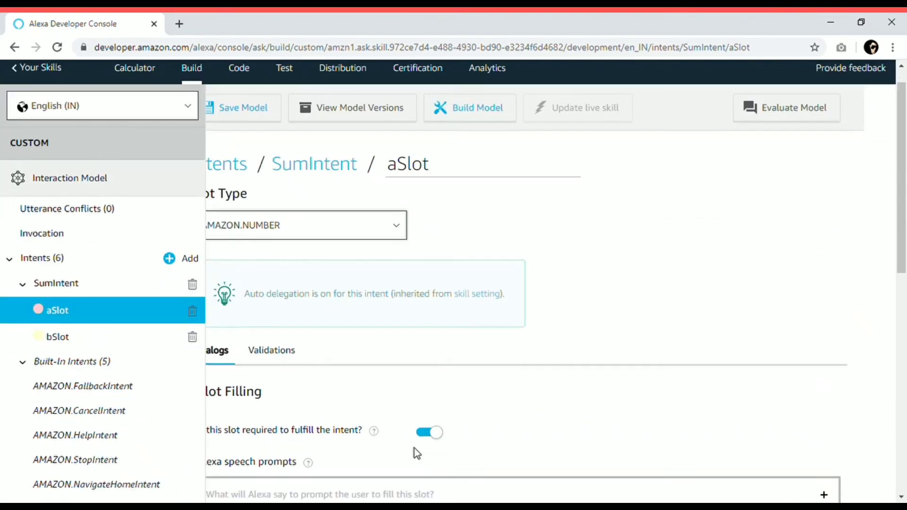
left_click(364, 401)
key("Return")
Step: Try to save the interaction model and reload the aSlot page to renew the expired session
scroll(362, 378, "up", 10)
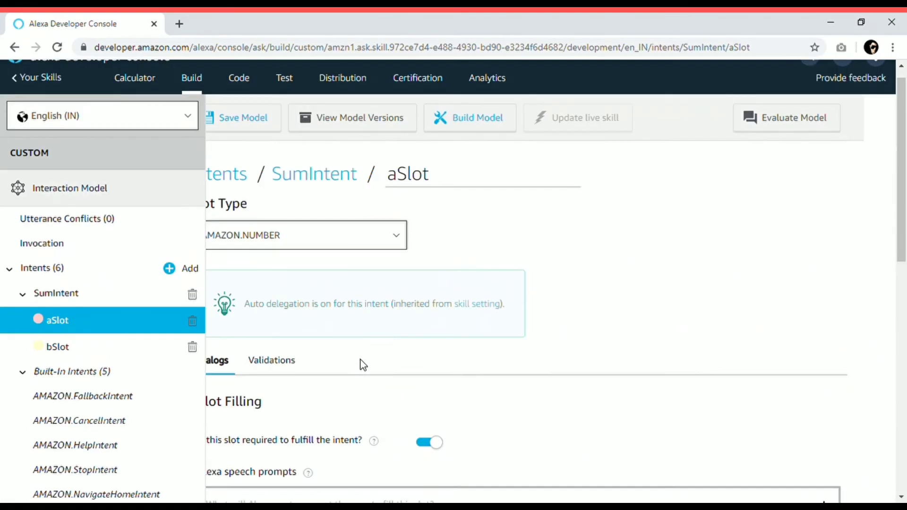
left_click(262, 137)
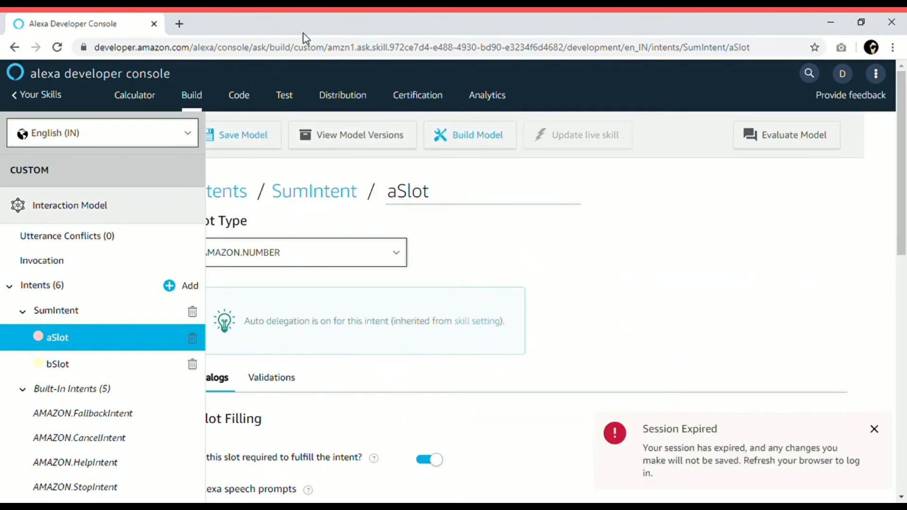
left_click(305, 47)
key("Return")
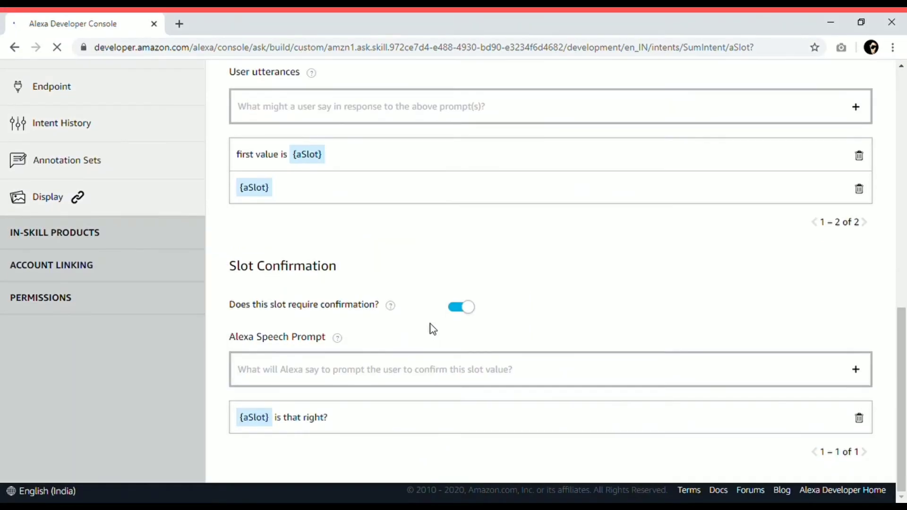
Step: Review aSlot's dialog settings, save and build the interaction model, and dismiss the notifications
scroll(380, 296, "up", 8)
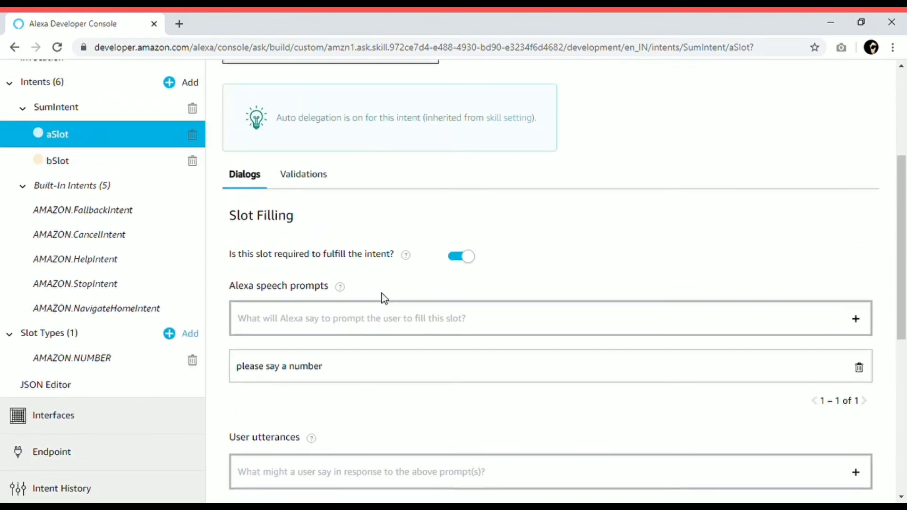
scroll(381, 295, "down", 7)
scroll(384, 298, "down", 1)
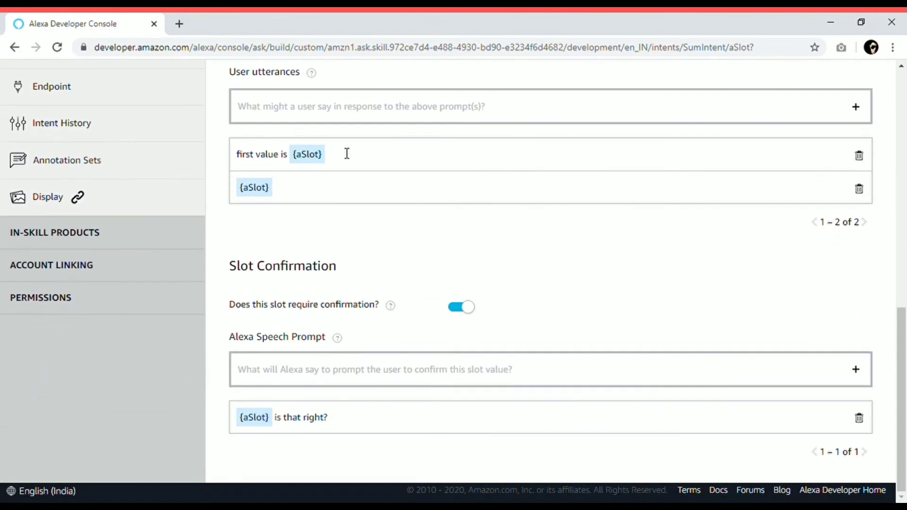
scroll(380, 252, "up", 10)
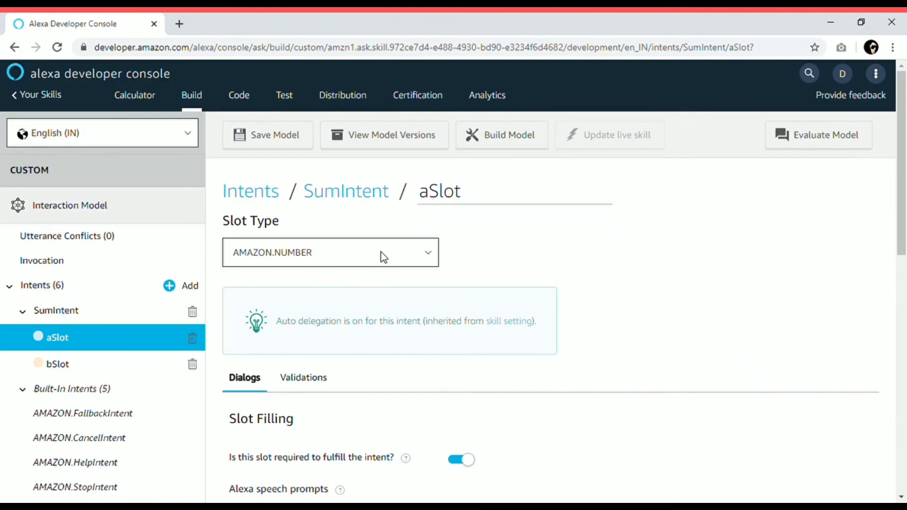
scroll(381, 251, "down", 10)
scroll(391, 168, "up", 10)
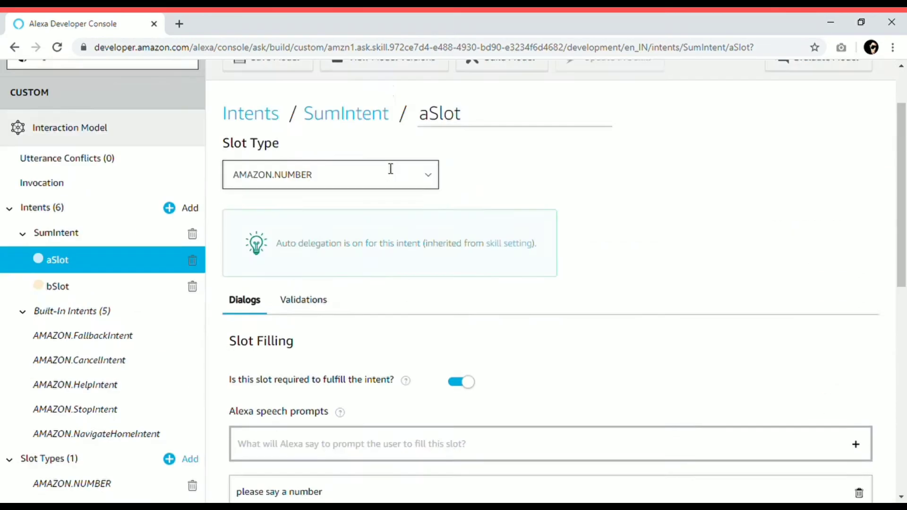
left_click(278, 146)
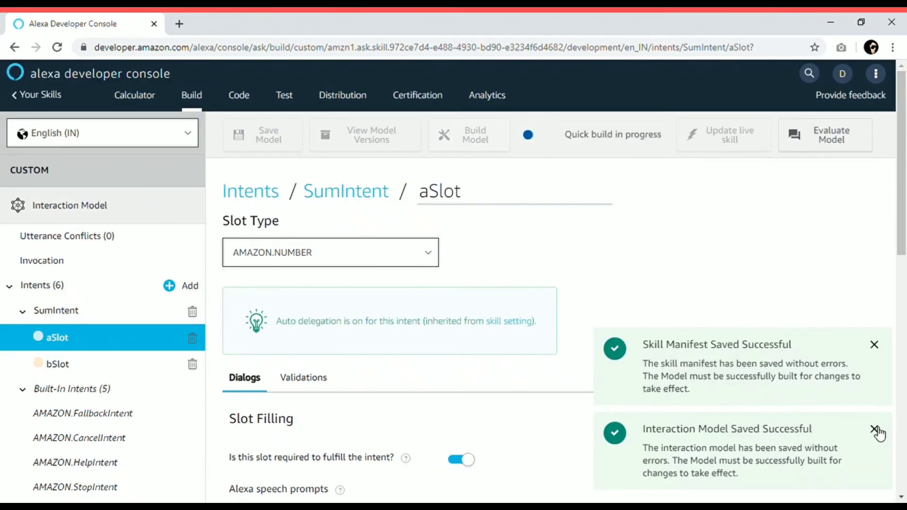
left_click(874, 430)
left_click(874, 429)
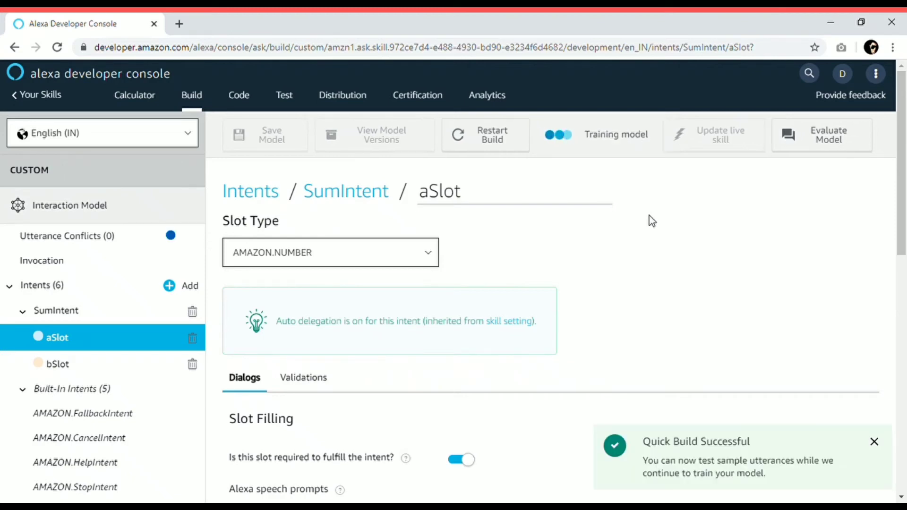
left_click(874, 442)
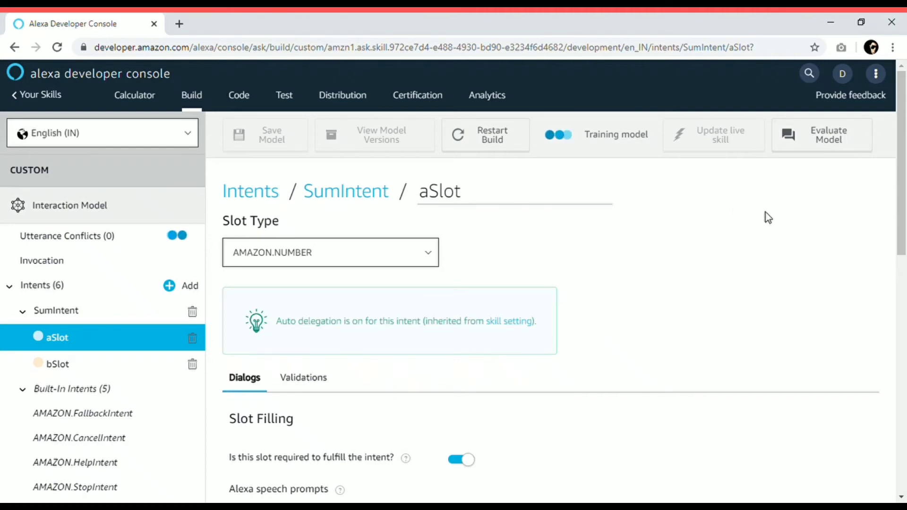
Step: Open SumIntent and bring up the Utterance Profiler for evaluating the model
scroll(780, 317, "down", 3)
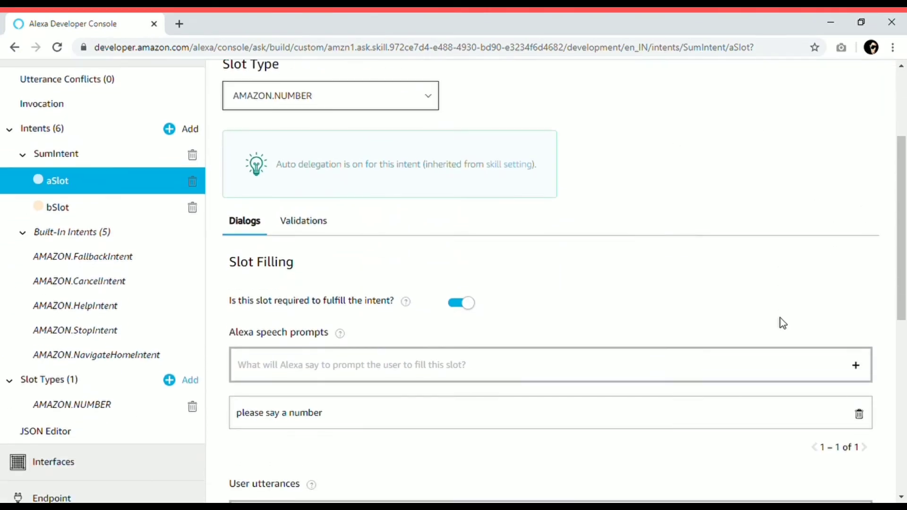
scroll(566, 265, "up", 4)
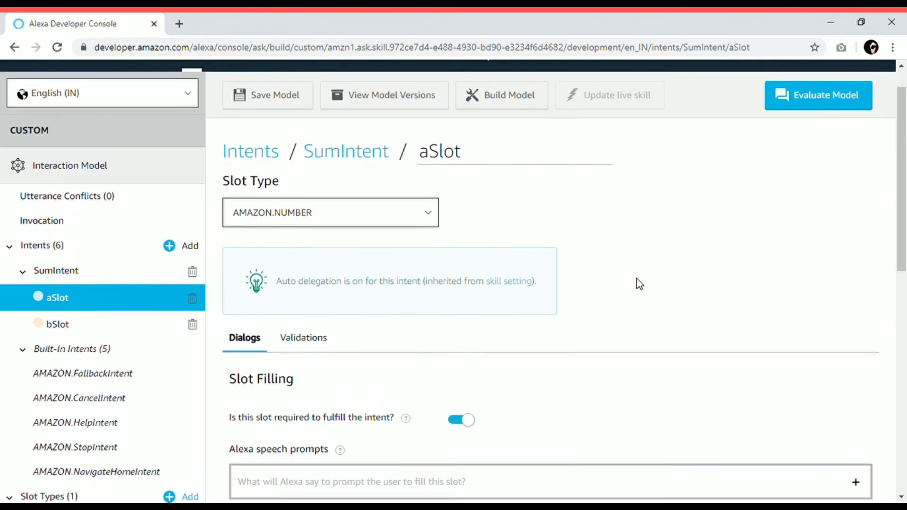
left_click(817, 135)
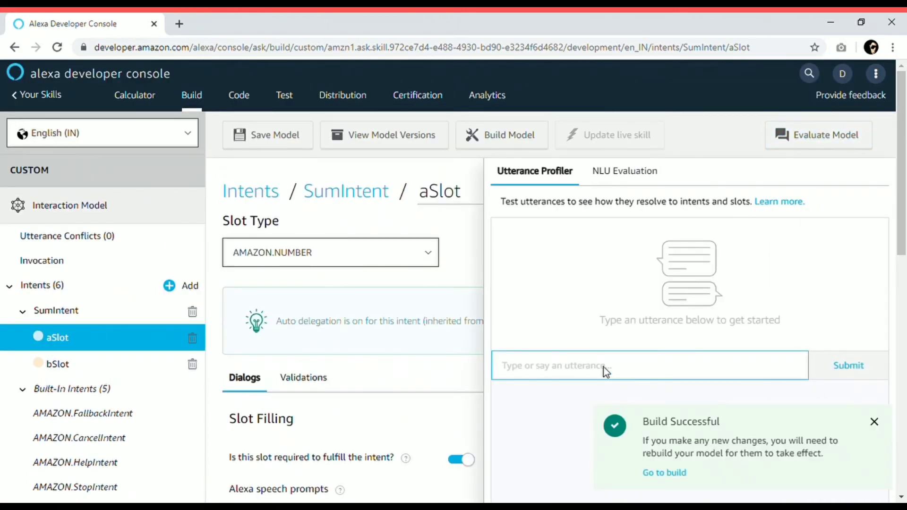
left_click(74, 316)
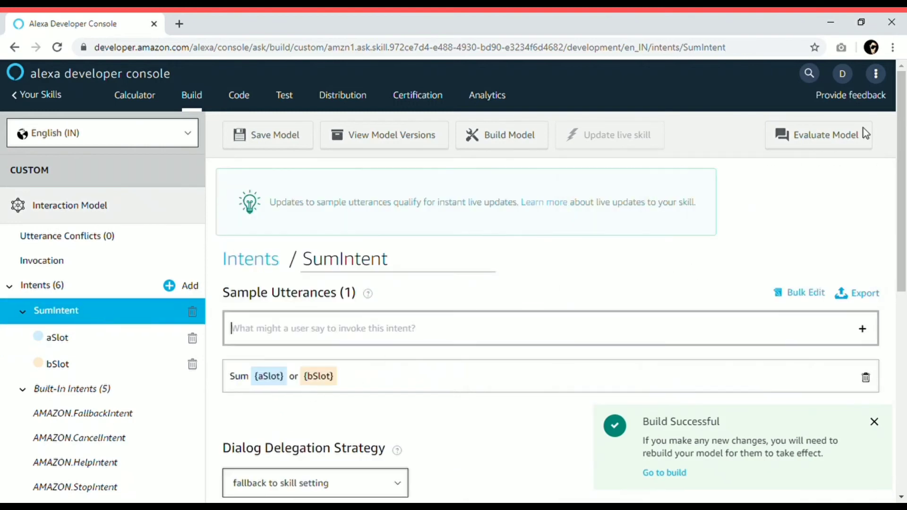
left_click(814, 142)
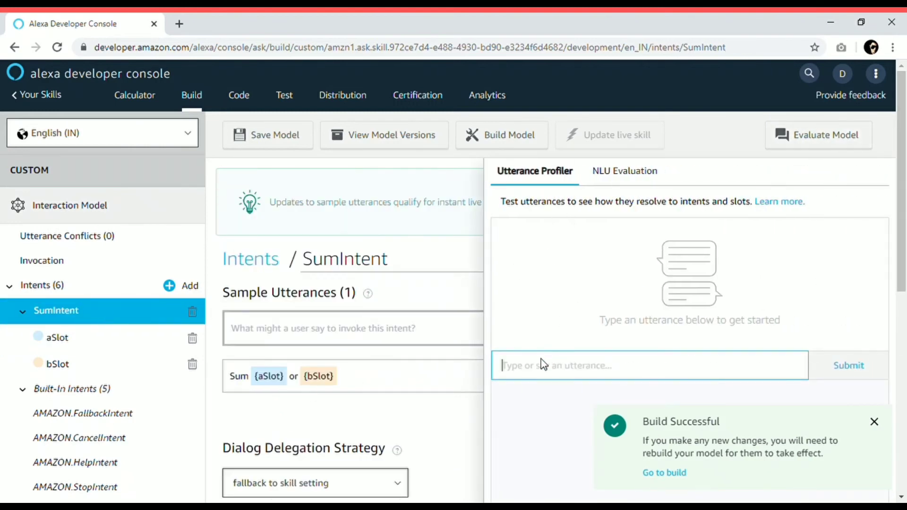
Step: Test the utterance "sum 2 or 3" in the Utterance Profiler and dismiss the build notification
type("sum 2 and 3")
double_click(540, 364)
type("or 3")
left_click(580, 366)
key("Return")
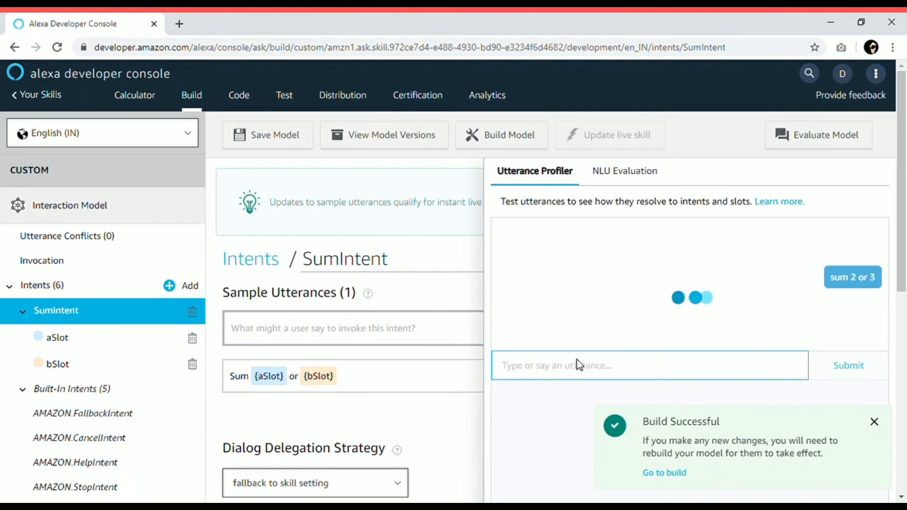
left_click(874, 422)
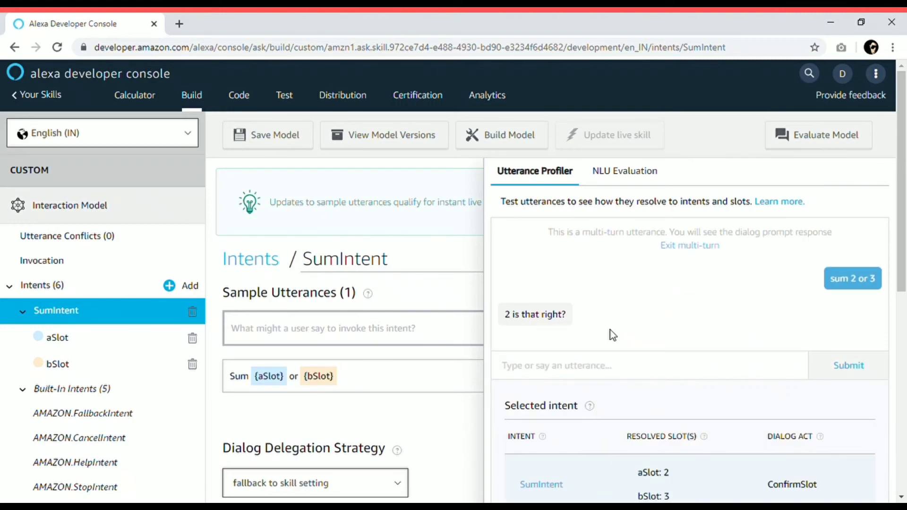
Step: Answer the aSlot confirmation question with "yes" and check the resolved values of aSlot and bSlot
left_click(570, 368)
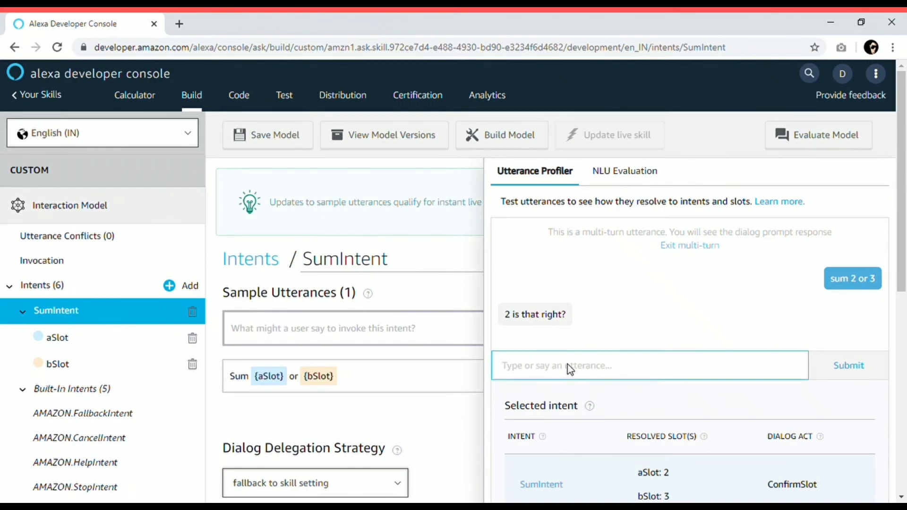
type("yes")
key("Return")
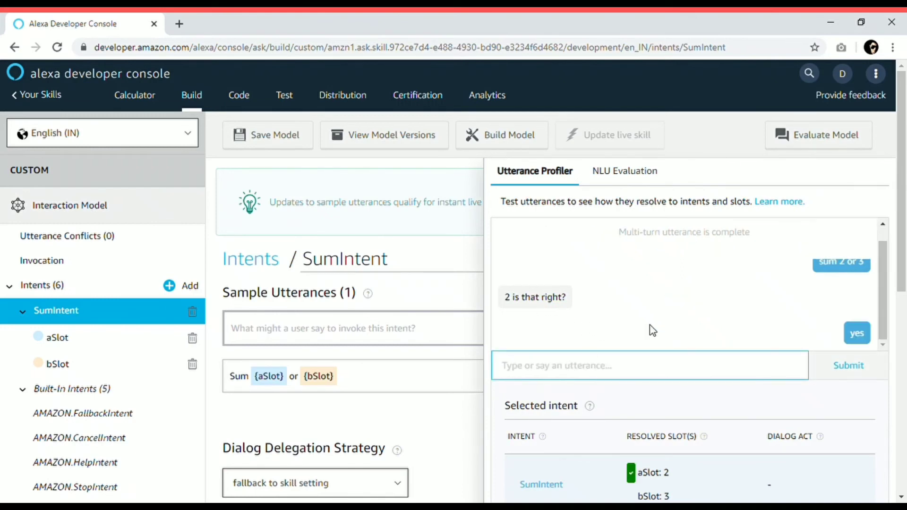
scroll(690, 306, "down", 1)
left_click_drag(637, 449, 684, 439)
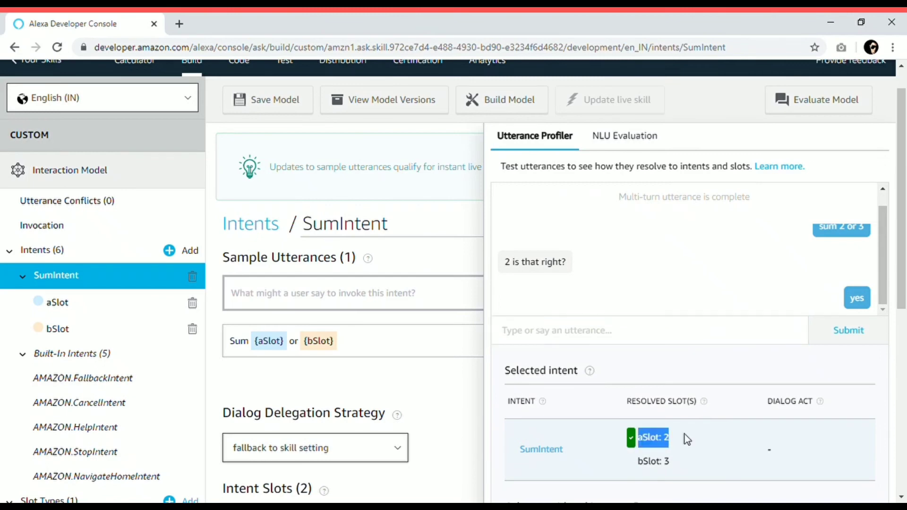
left_click(685, 435)
left_click_drag(644, 461, 686, 470)
left_click(687, 470)
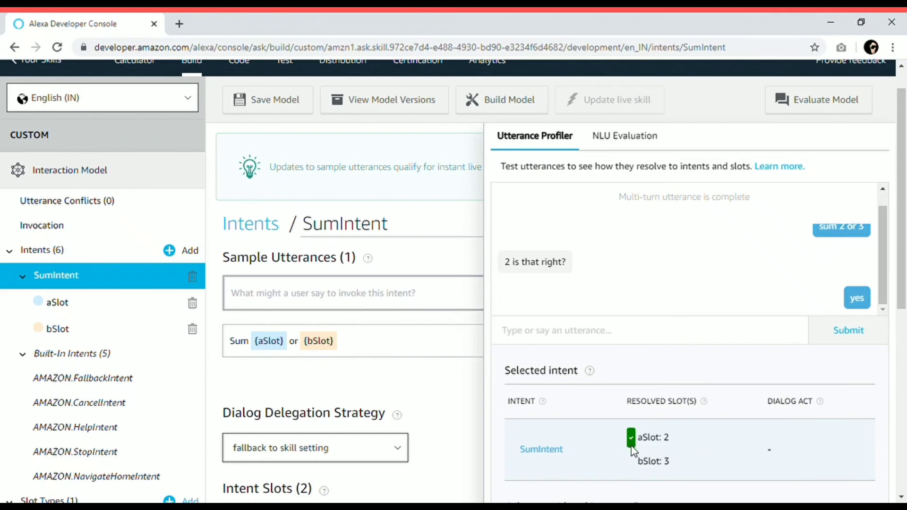
scroll(668, 312, "up", 1)
scroll(667, 312, "down", 1)
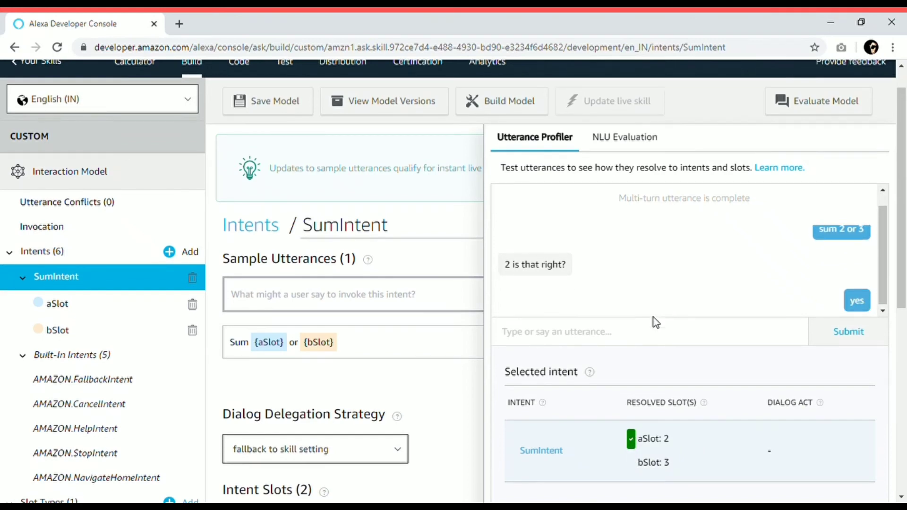
Step: Test the utterance "sum ghn or 3", which gives a non-numeric first value, in the Utterance Profiler
left_click(624, 343)
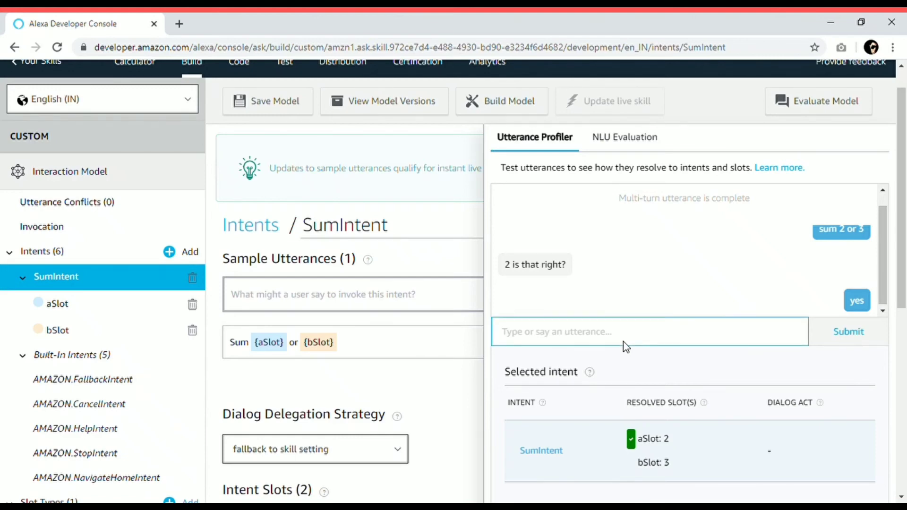
type("close")
key("Return")
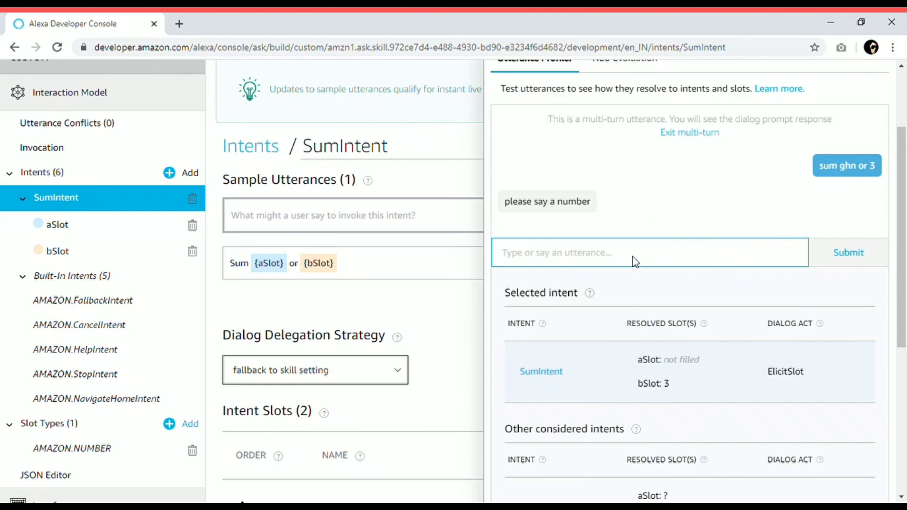
Step: Answer the request for a number with the invalid value "hgfhg" and review the validation response and conversation
type("hgfhg")
key("Return")
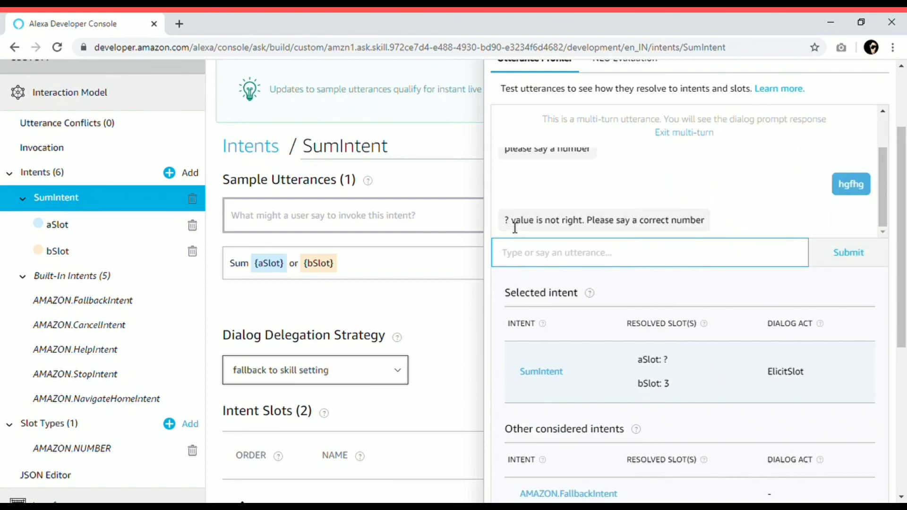
left_click_drag(505, 222, 712, 225)
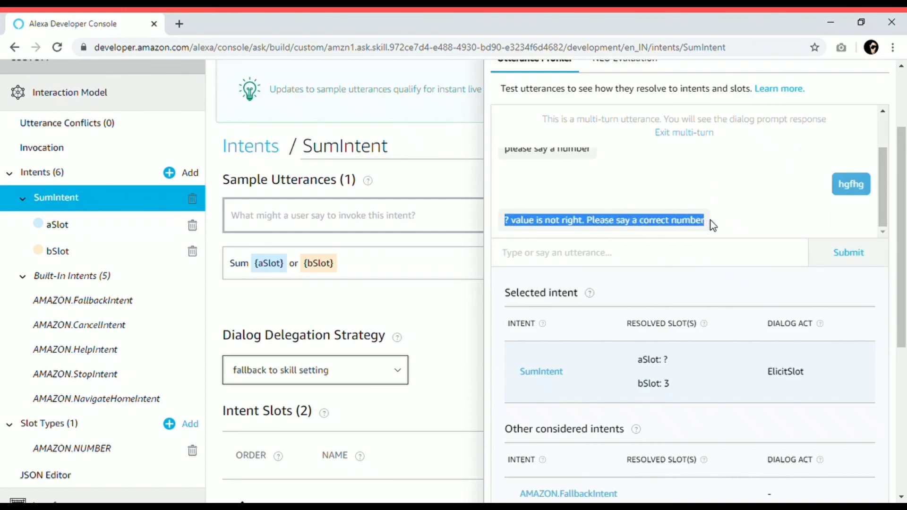
left_click(712, 225)
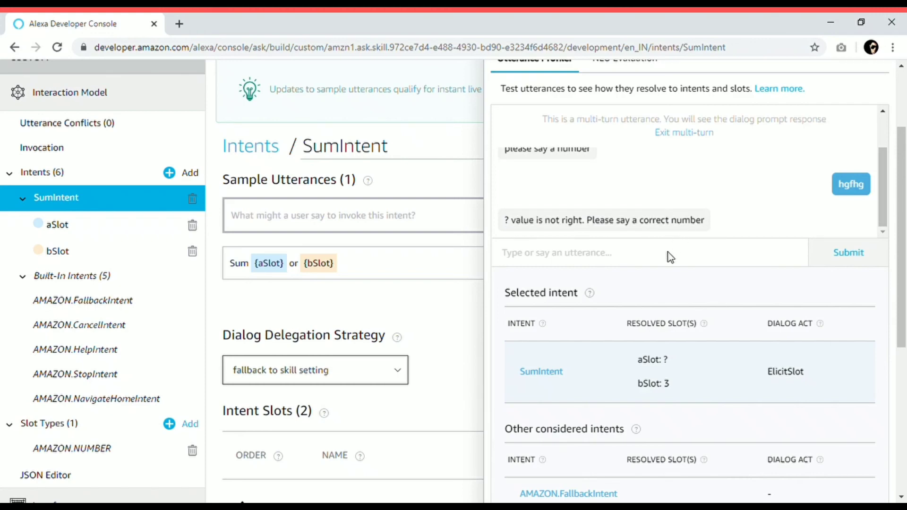
scroll(666, 172, "up", 1)
scroll(666, 172, "down", 1)
scroll(666, 172, "up", 1)
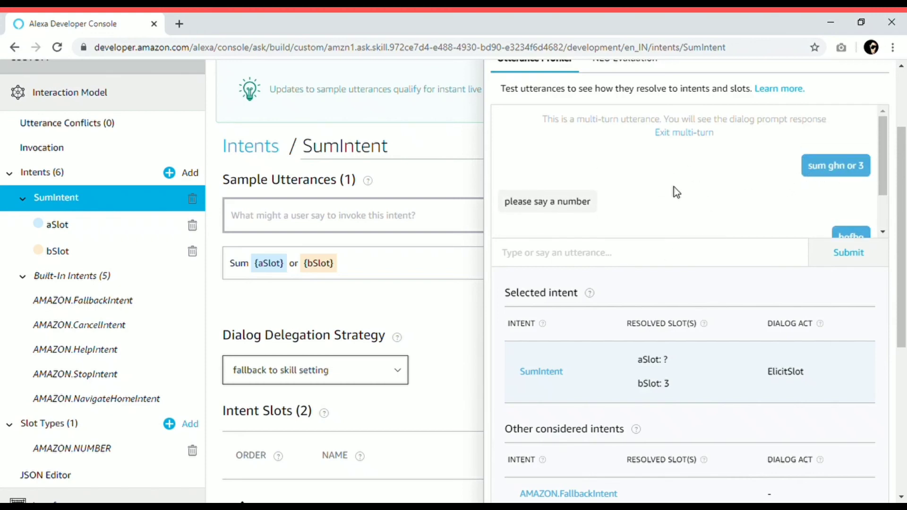
Step: Answer the validation prompt for aSlot with the valid number 5 and read the confirmation question
scroll(673, 187, "down", 1)
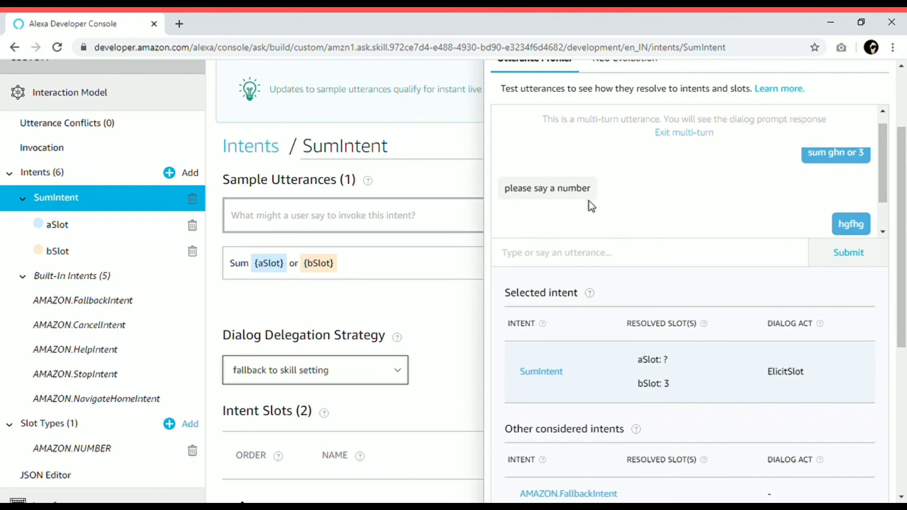
scroll(610, 198, "down", 1)
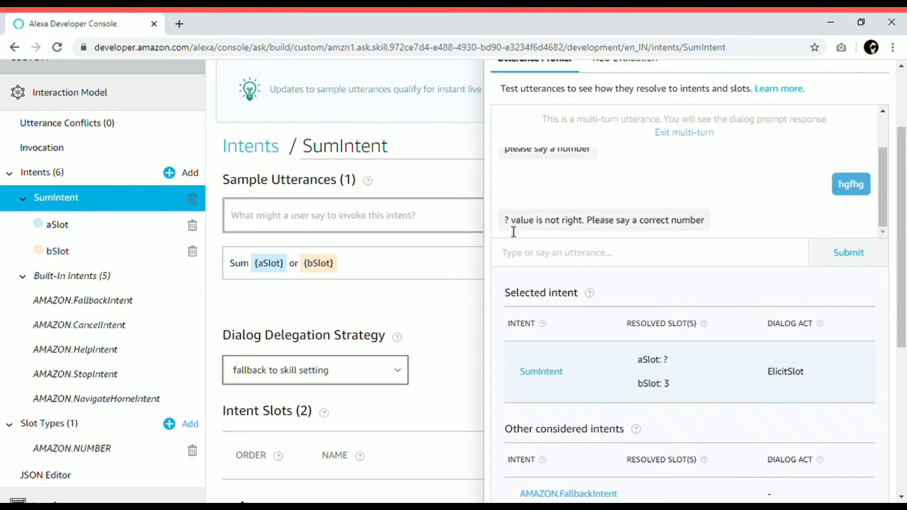
left_click(632, 261)
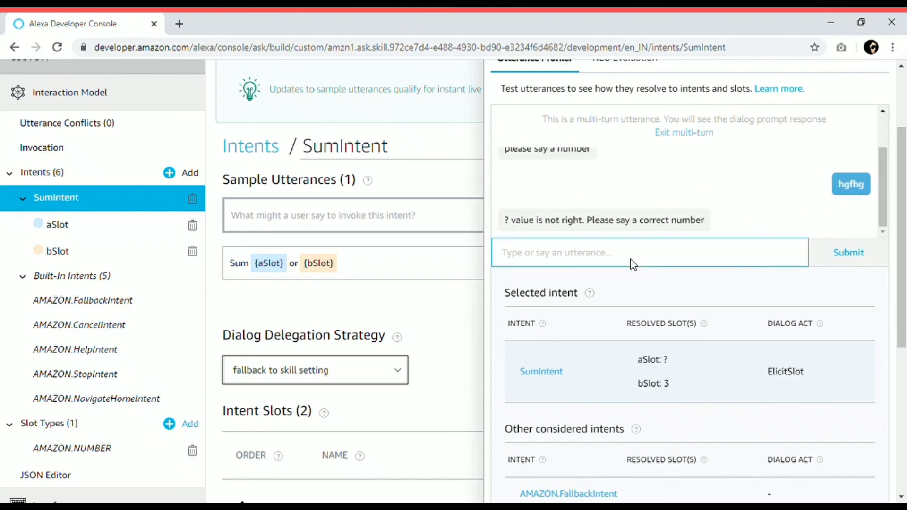
type("5")
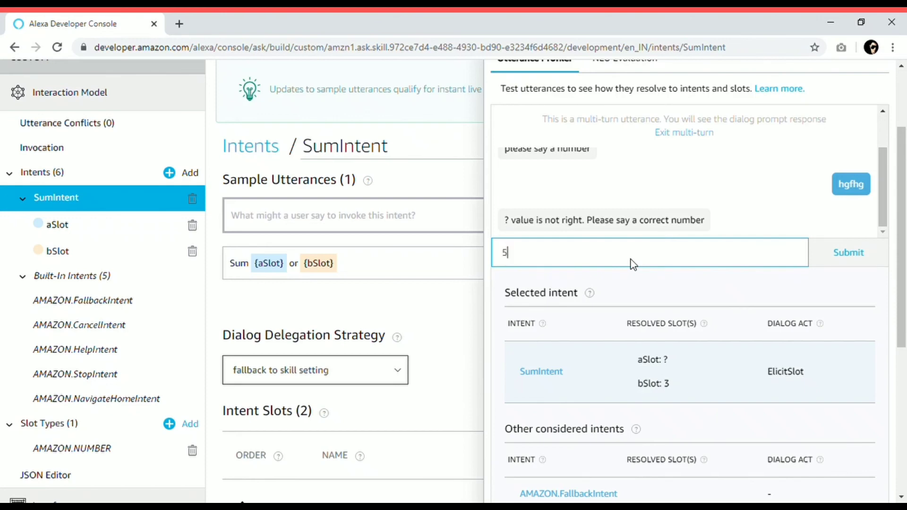
key("Return")
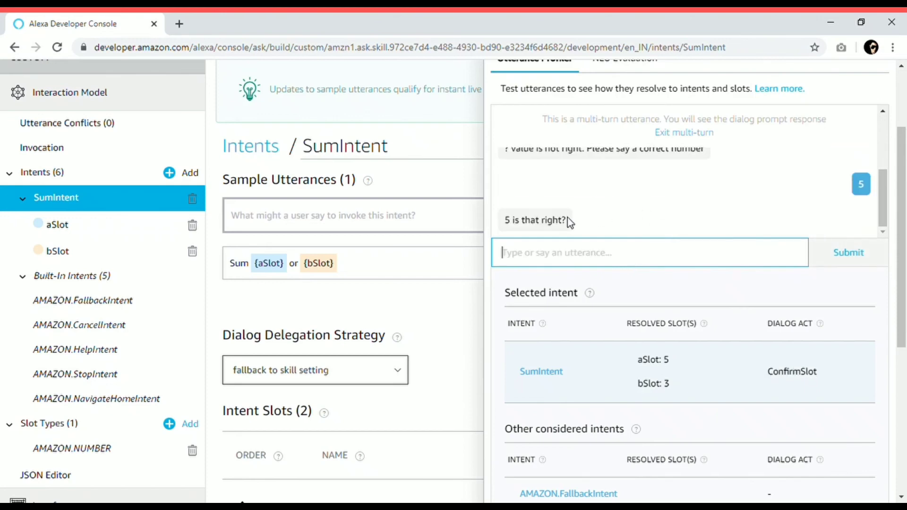
left_click_drag(505, 221, 574, 225)
left_click(574, 224)
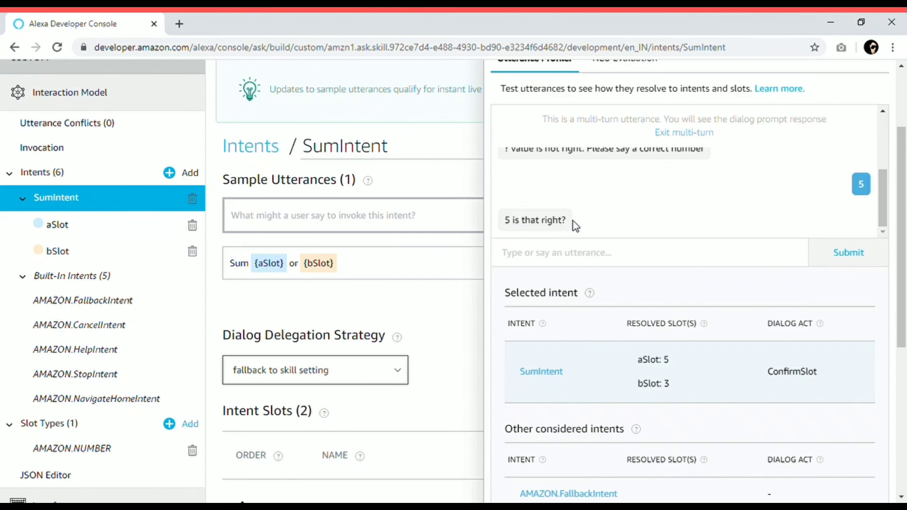
Step: Reject the aSlot confirmation question by answering "no" in the Utterance Profiler
left_click(548, 251)
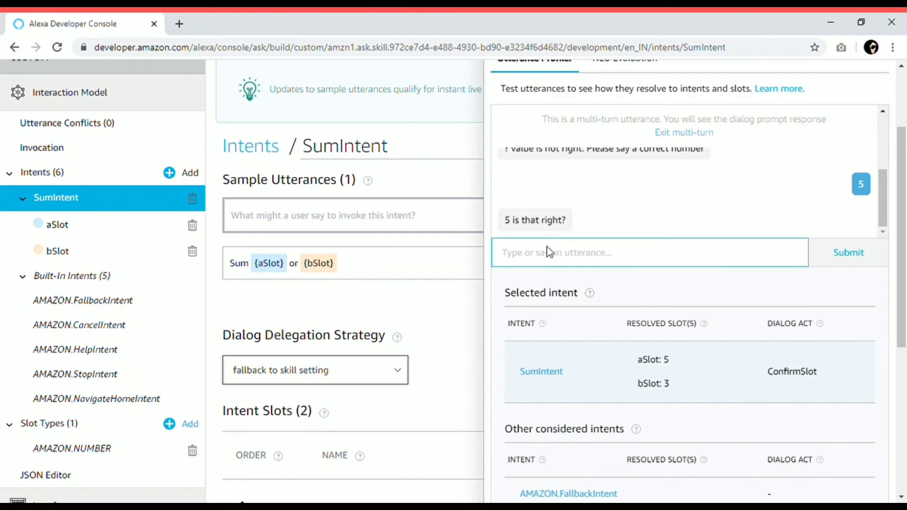
type("yes")
key("BackSpace")
key("BackSpace")
key("BackSpace")
type("no")
key("Return")
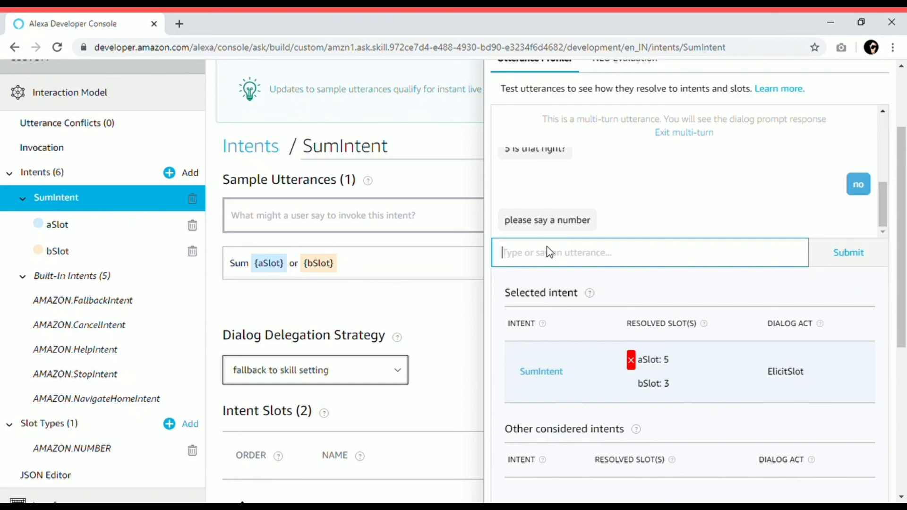
Step: Give 5 again as the number for aSlot and confirm it with "yes"
type("5")
key("Return")
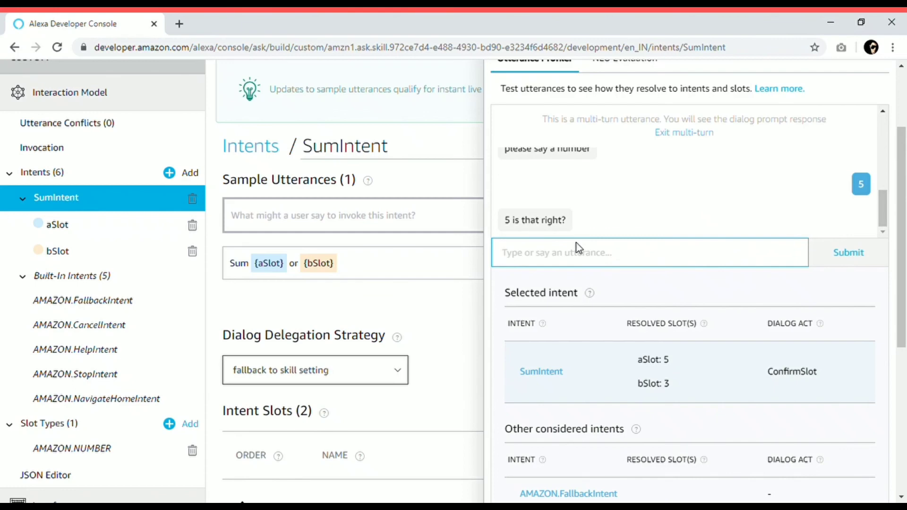
type("yes")
key("Return")
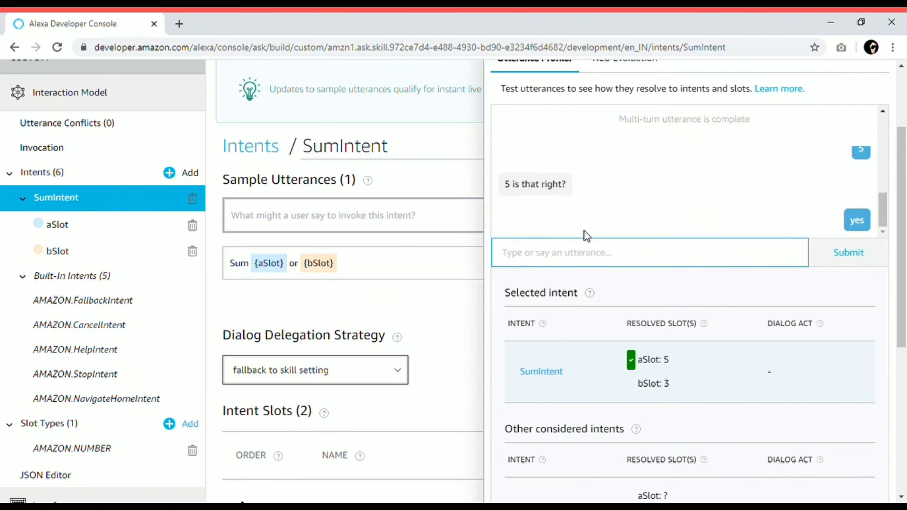
Step: Check the resolved values of aSlot and bSlot for SumIntent and the other considered intents
left_click(645, 364)
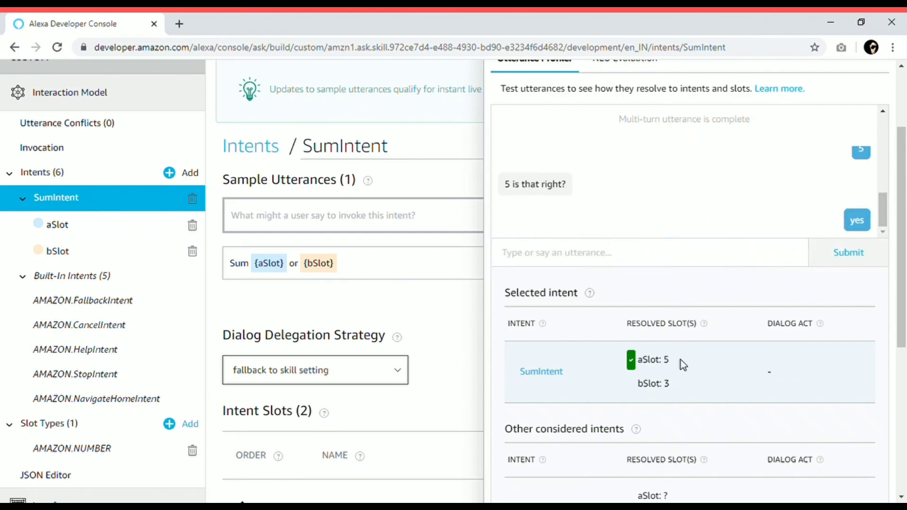
left_click_drag(670, 381, 636, 358)
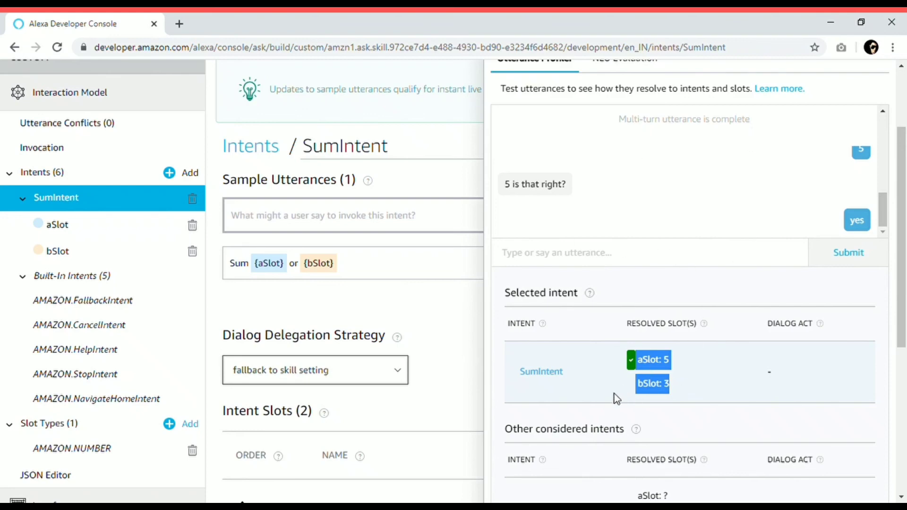
left_click(680, 395)
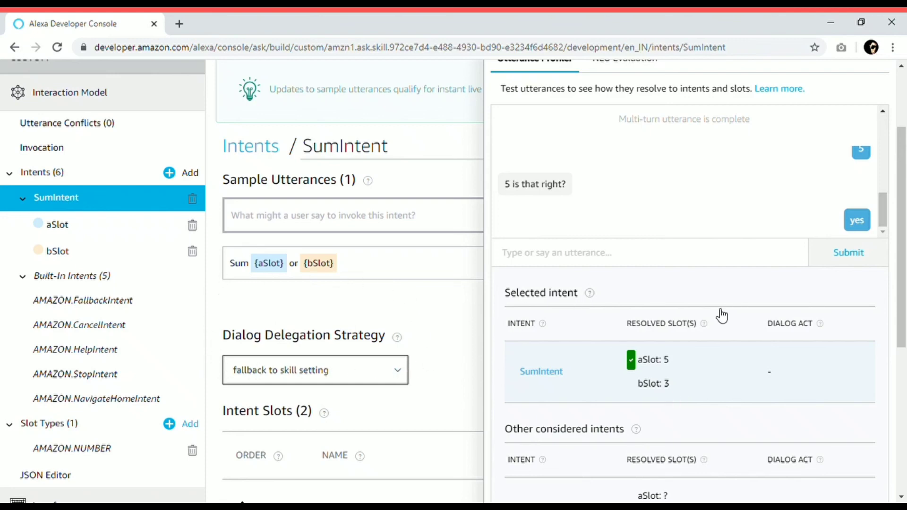
scroll(422, 368, "down", 1)
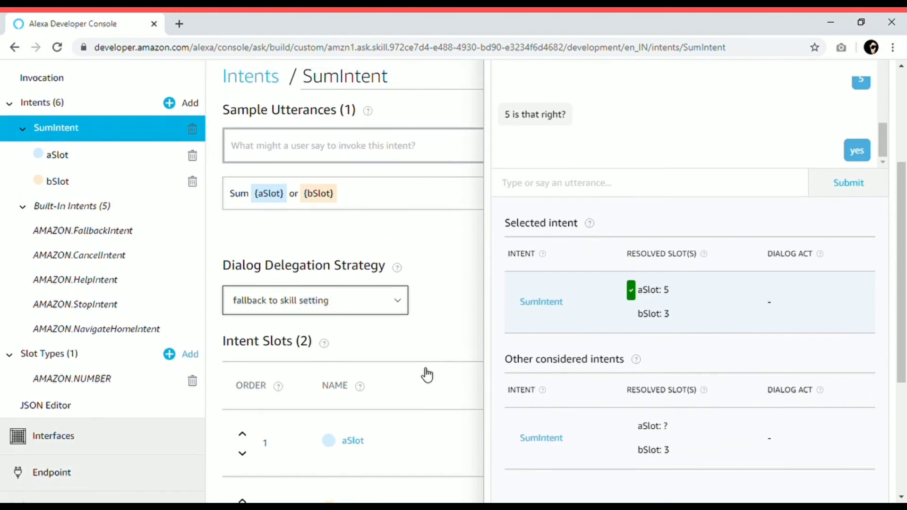
scroll(421, 368, "up", 1)
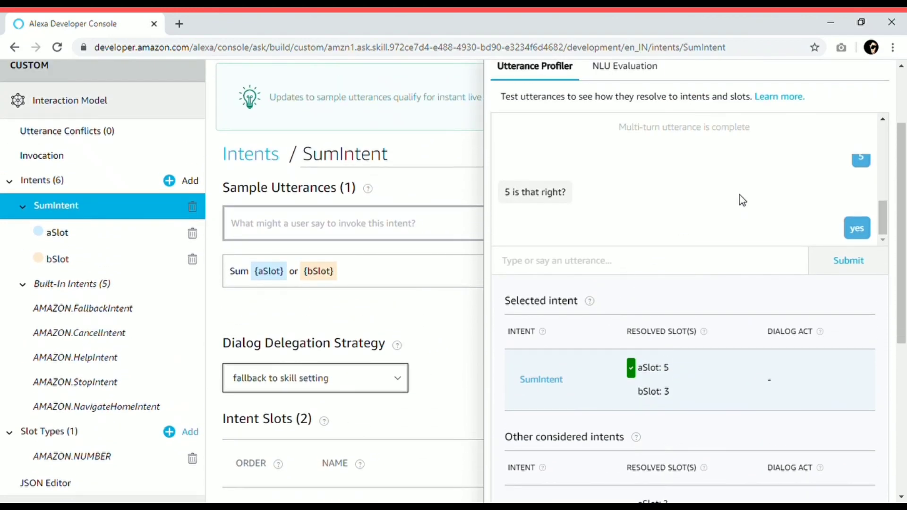